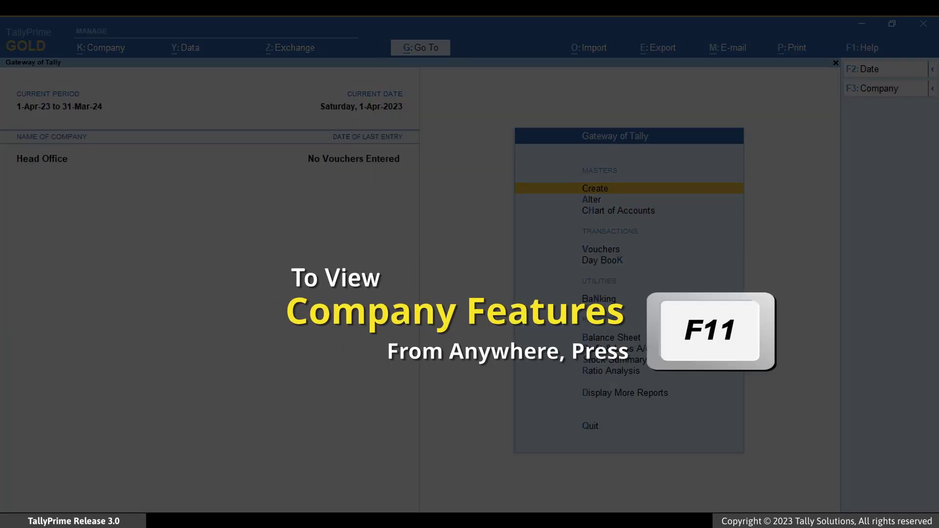
In Head Office's F11 features, set Enable Tally.NET Services for Remote Access & Synchronisation to Yes and accept
{"action": "key", "text": "F11"}
{"action": "key", "text": "Down"}
{"action": "key", "text": "Down"}
{"action": "key", "text": "Down"}
{"action": "key", "text": "Down"}
{"action": "key", "text": "Down"}
{"action": "key", "text": "Down"}
{"action": "key", "text": "Down"}
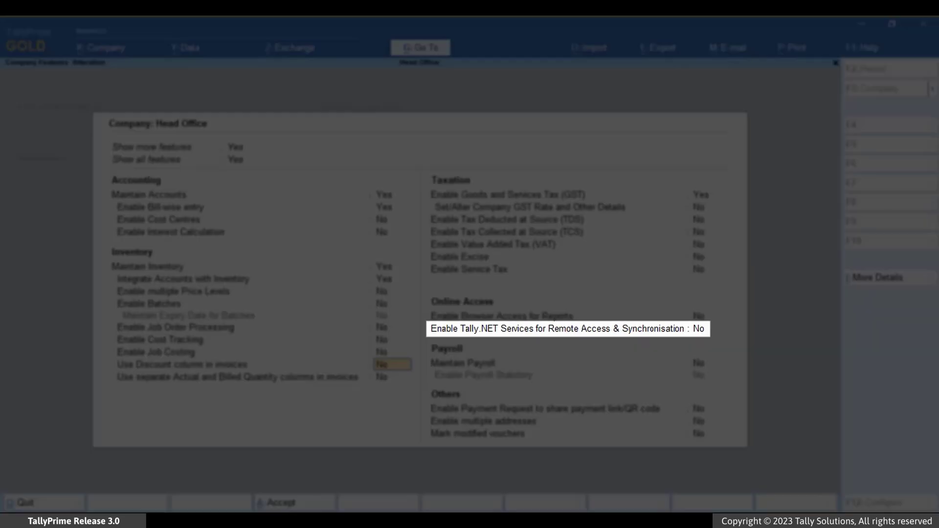
{"action": "key", "text": "Down"}
{"action": "key", "text": "Down"}
{"action": "key", "text": "Down"}
{"action": "key", "text": "Down"}
{"action": "key", "text": "Down"}
{"action": "key", "text": "Down"}
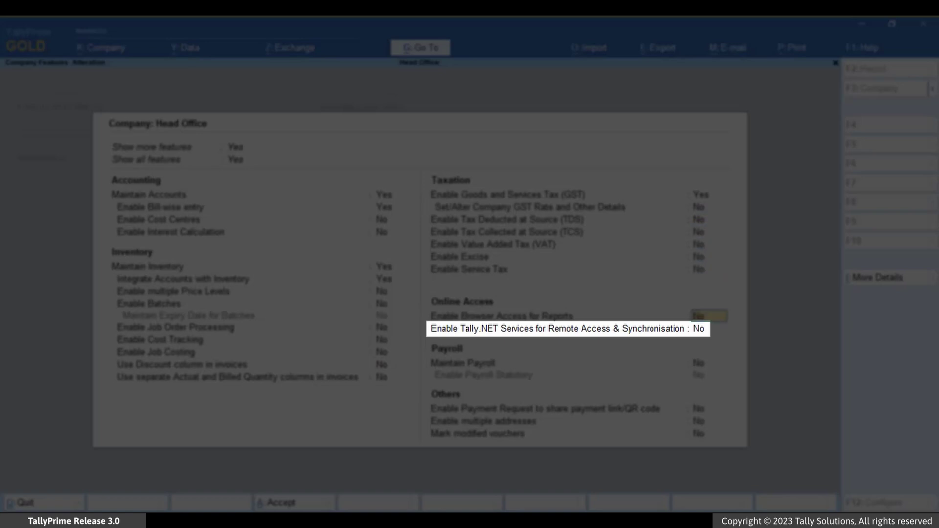
{"action": "key", "text": "y"}
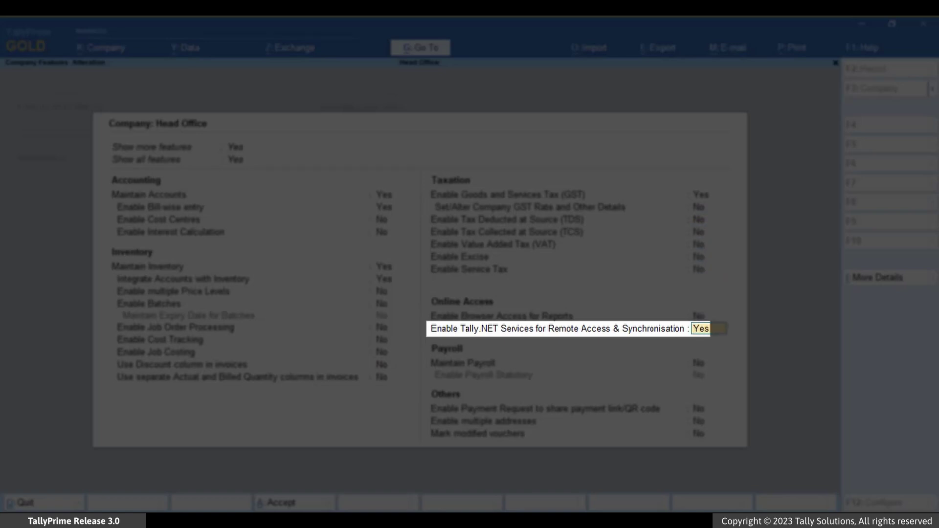
{"action": "key", "text": "Return"}
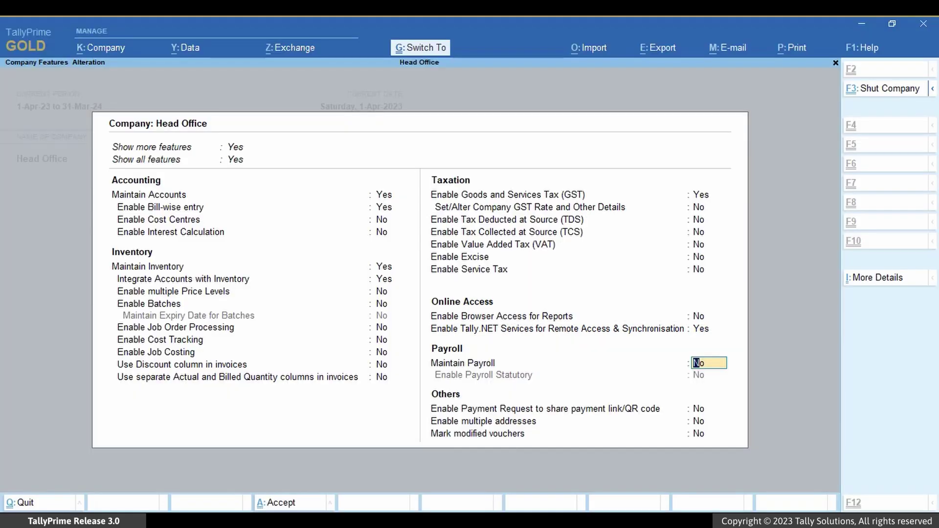
{"action": "key", "text": "ctrl+a"}
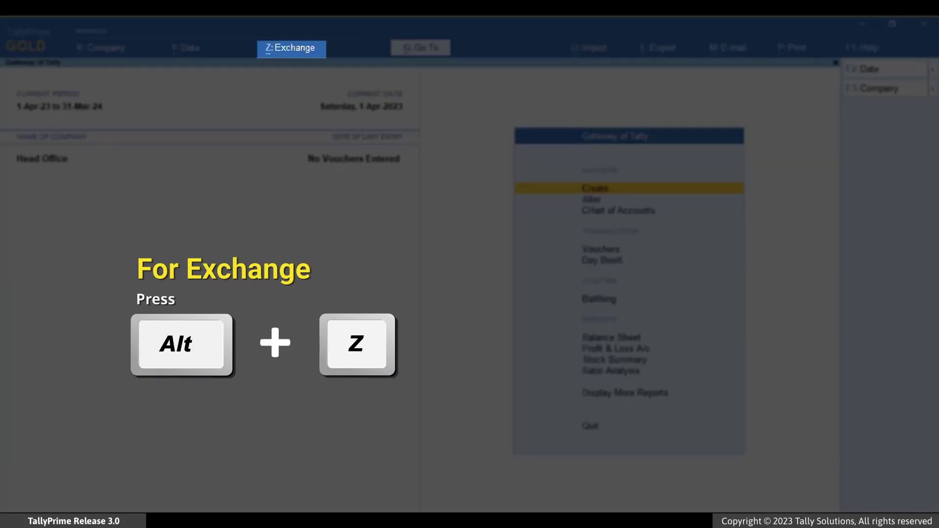
Open Head Office's Client/Server configuration under Data Synchronisation (Both, ODBC enabled, port 9051)
{"action": "key", "text": "alt+z"}
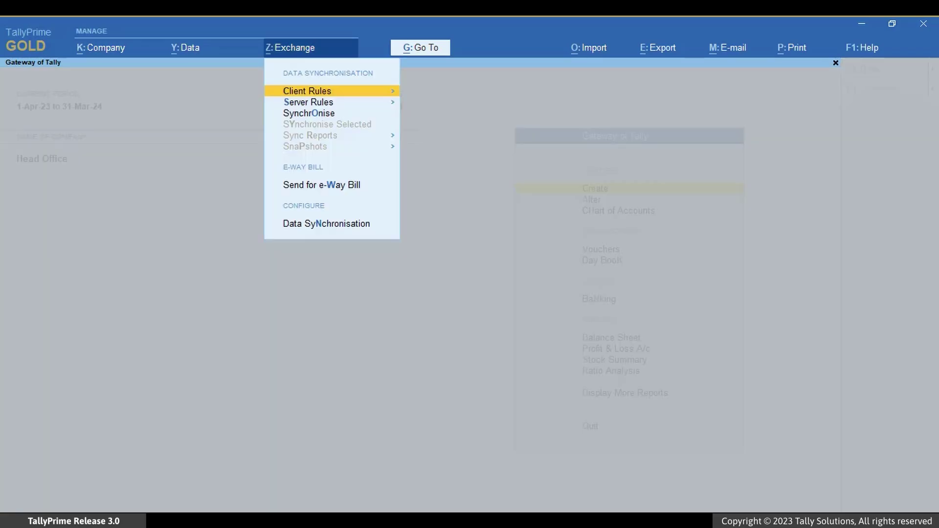
{"action": "key", "text": "Down"}
{"action": "key", "text": "Down"}
{"action": "key", "text": "Down"}
{"action": "key", "text": "Down"}
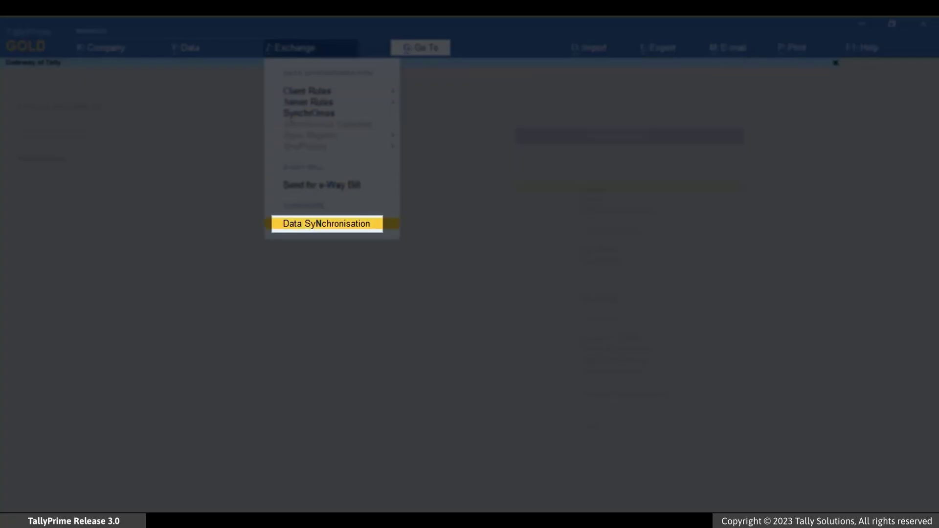
{"action": "key", "text": "Return"}
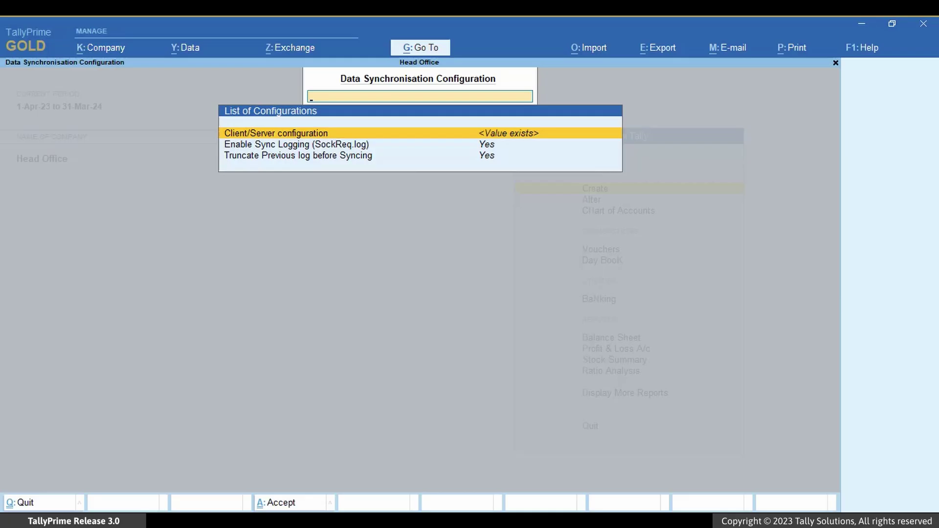
{"action": "key", "text": "Return"}
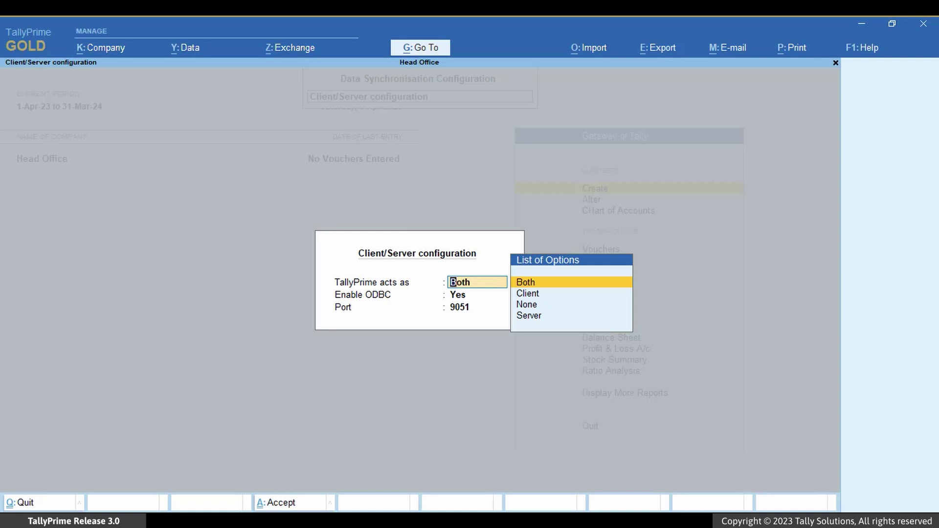
Keep the role as Both, save the configuration and confirm restarting TallyPrime
{"action": "key", "text": "Return"}
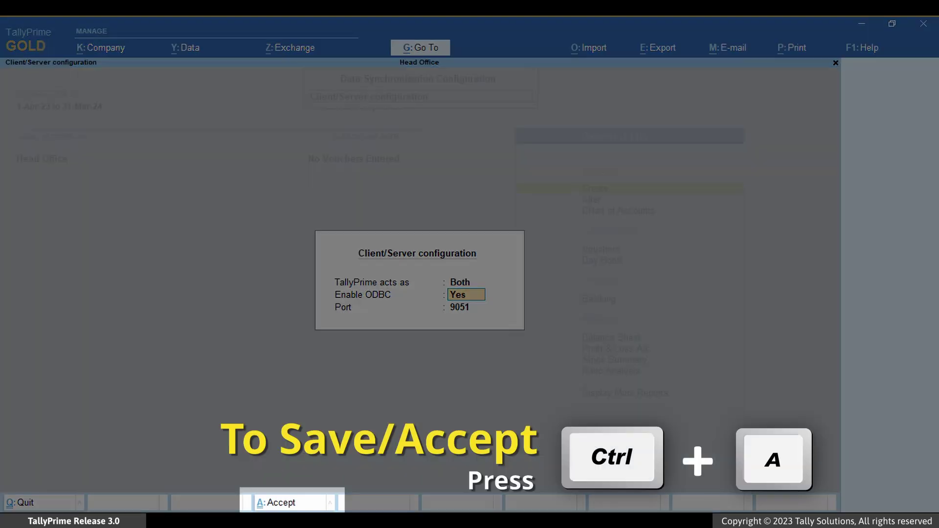
{"action": "key", "text": "ctrl+a"}
{"action": "key", "text": "y"}
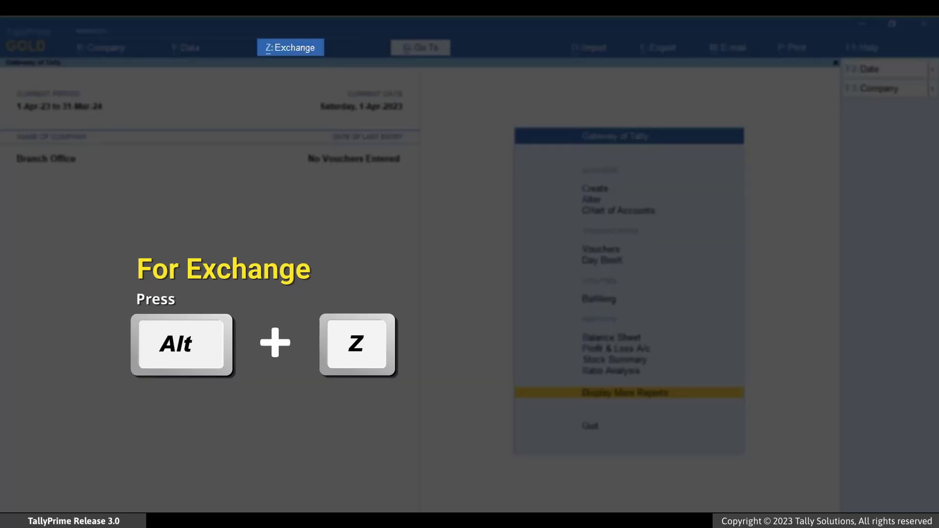
Start a Branch Office client rule named Master Rule, of type Master, using Online sync
{"action": "key", "text": "alt+z"}
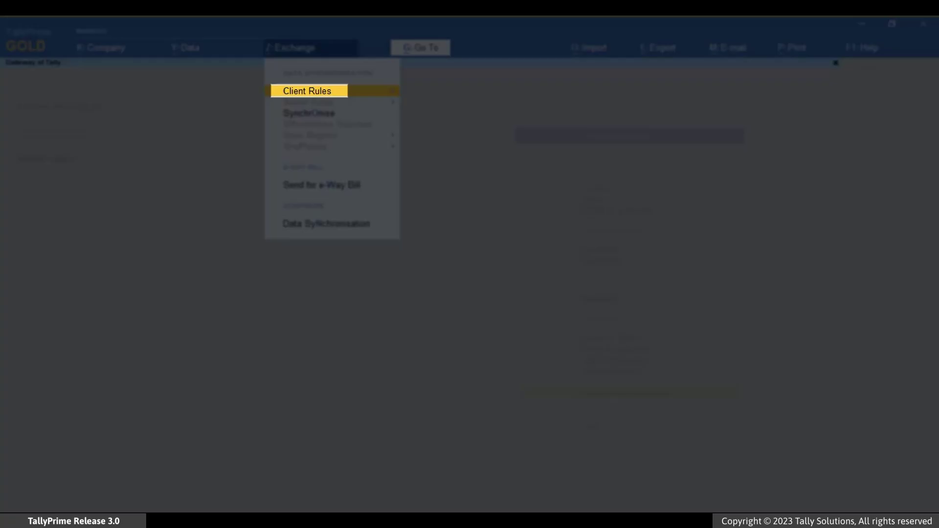
{"action": "key", "text": "Return"}
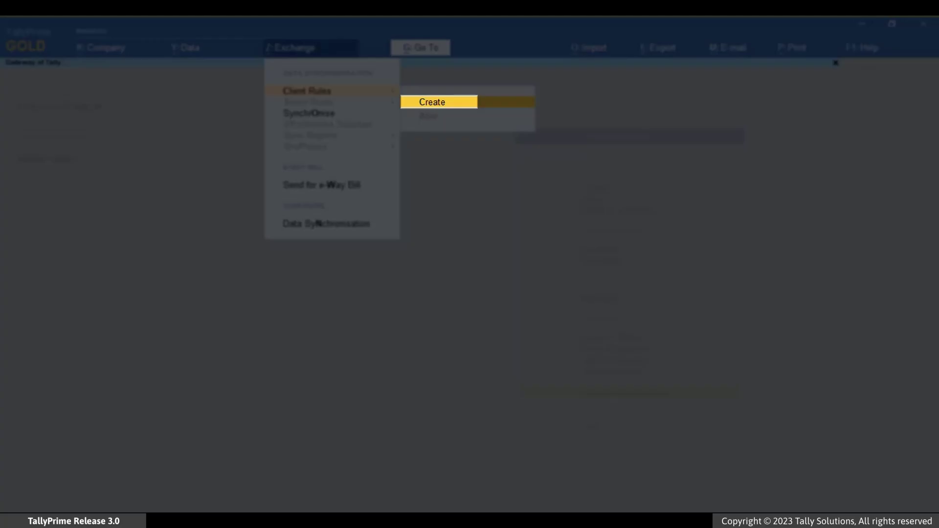
{"action": "key", "text": "Return"}
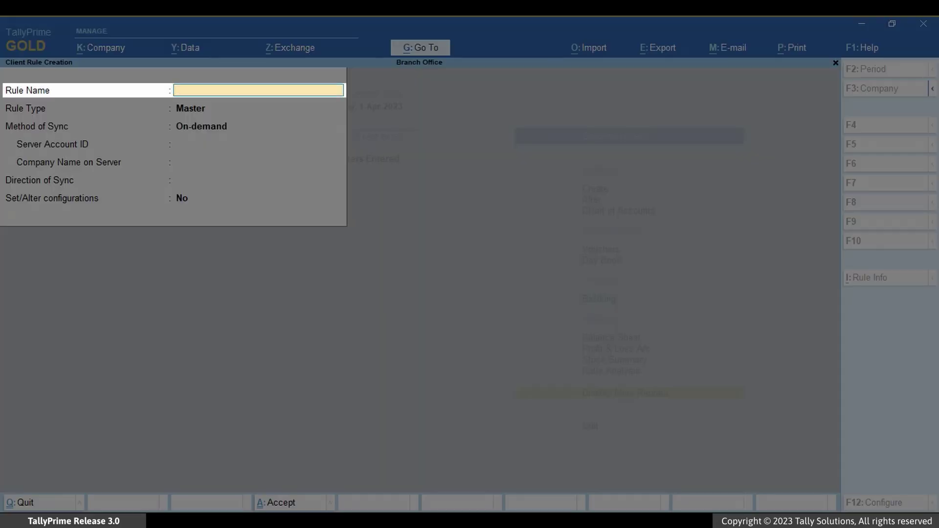
{"action": "type", "text": "Master Rule"}
{"action": "key", "text": "Return"}
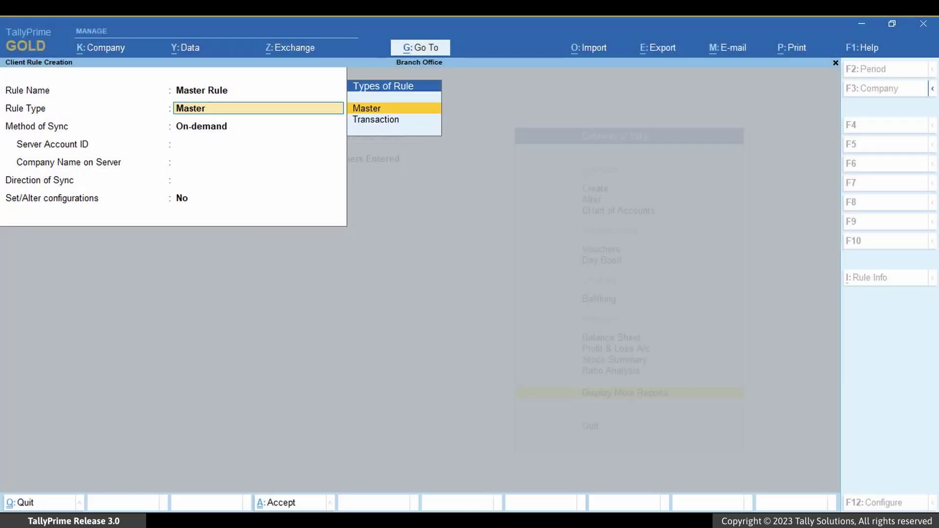
{"action": "key", "text": "Return"}
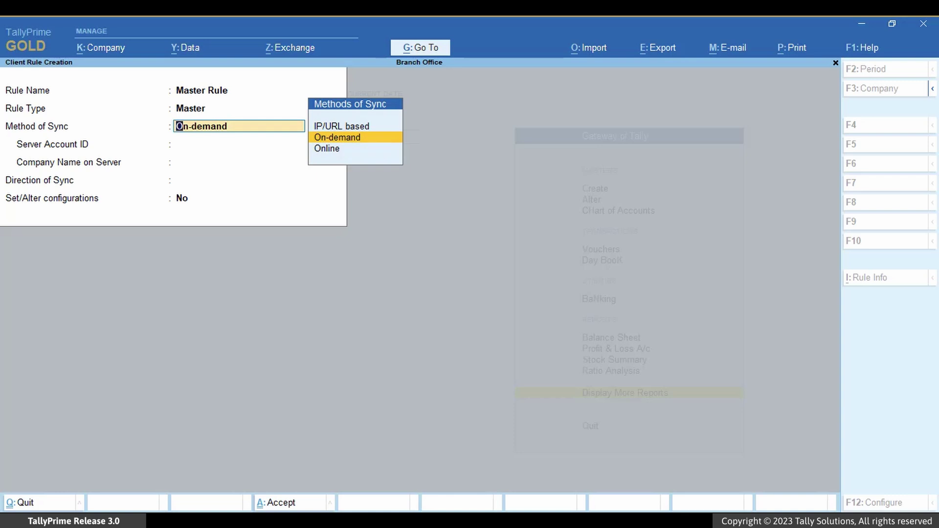
{"action": "key", "text": "Down"}
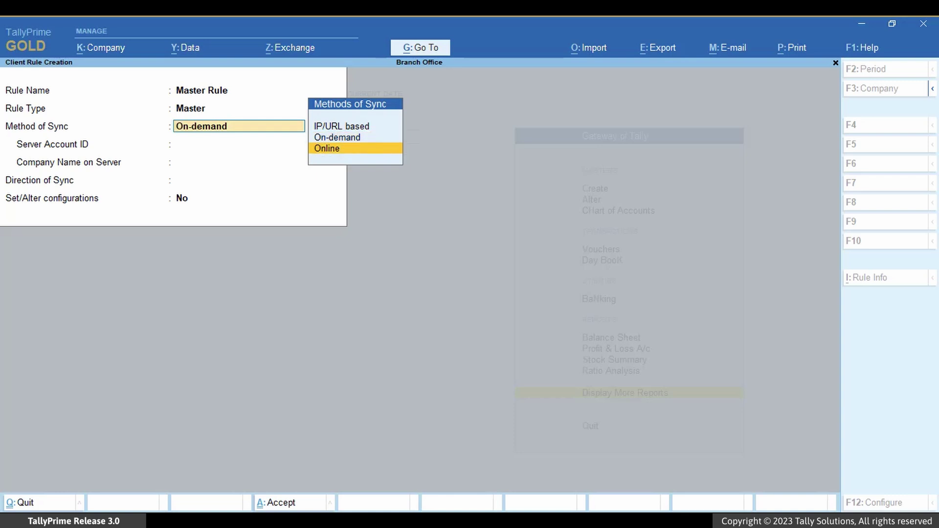
{"action": "key", "text": "Return"}
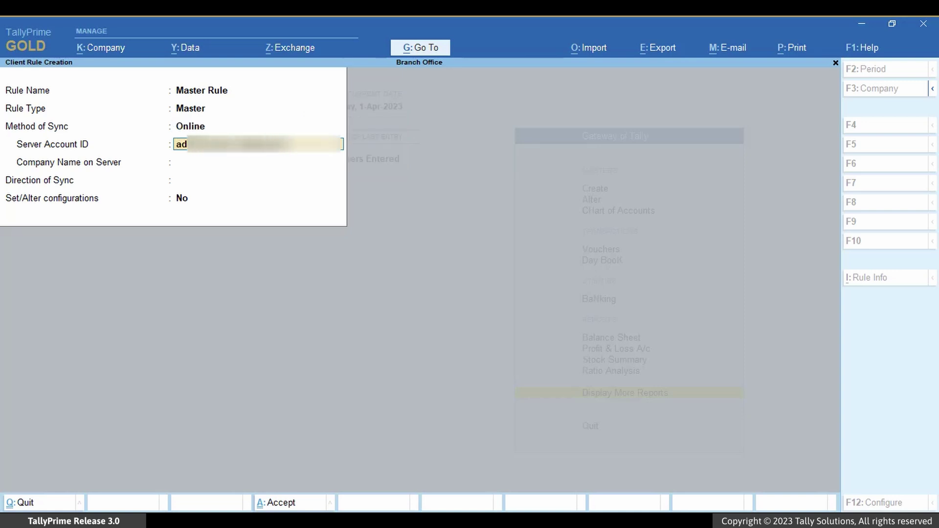
Enter the server account ID, choose Head Office, Receive Data, and Set/Alter configurations Yes
{"action": "key", "text": "Return"}
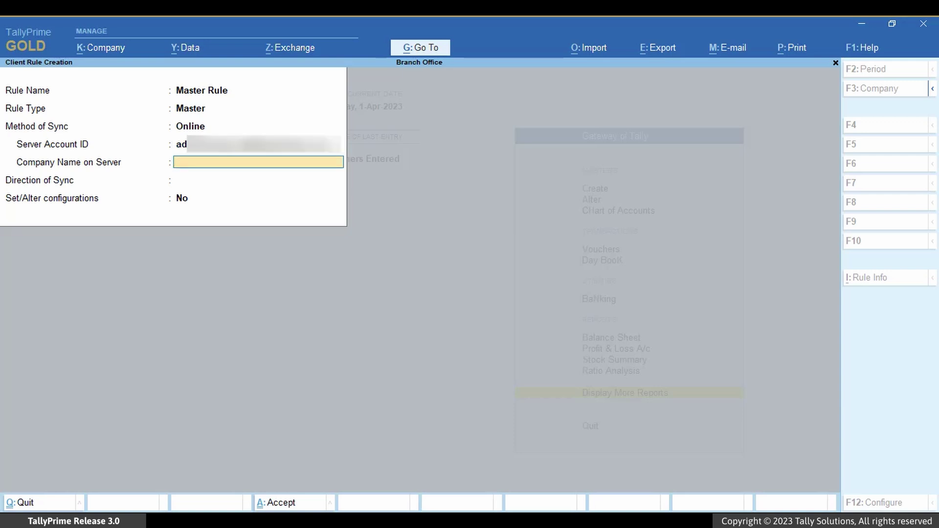
{"action": "type", "text": "Head Office"}
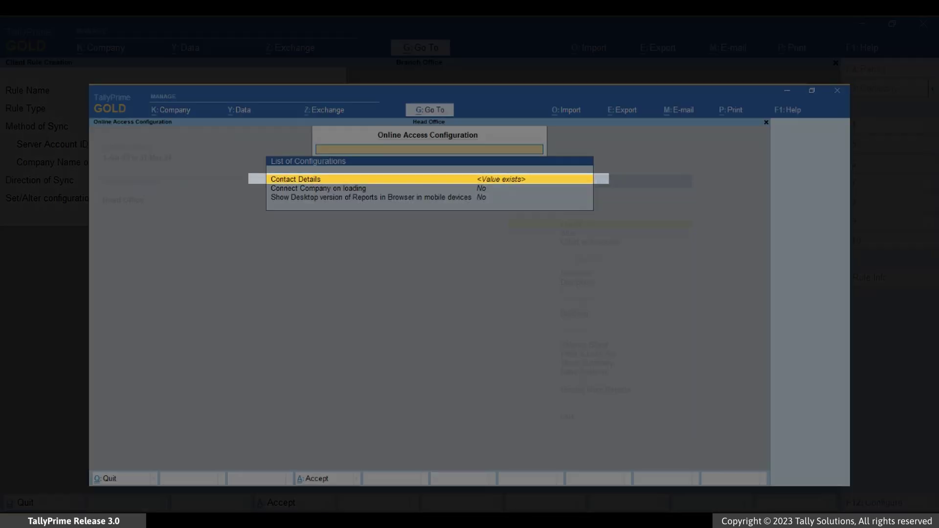
{"action": "key", "text": "Return"}
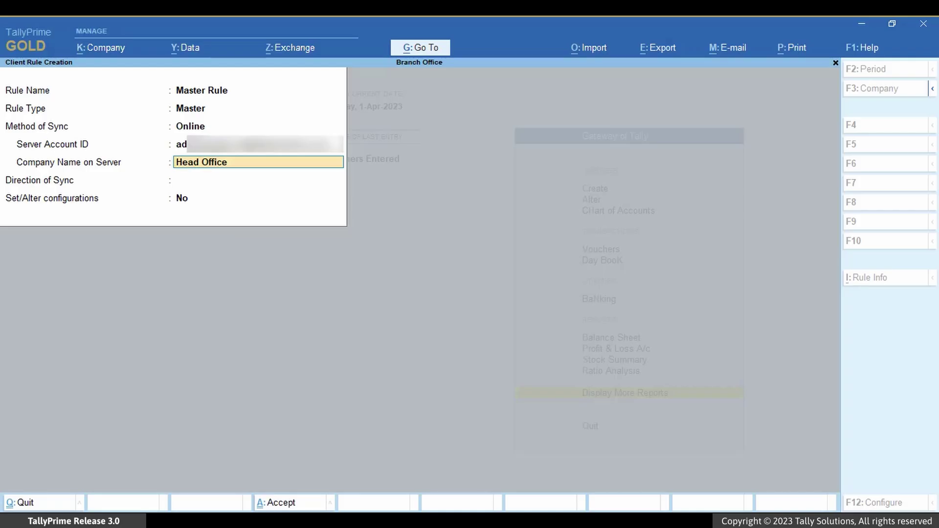
{"action": "key", "text": "Return"}
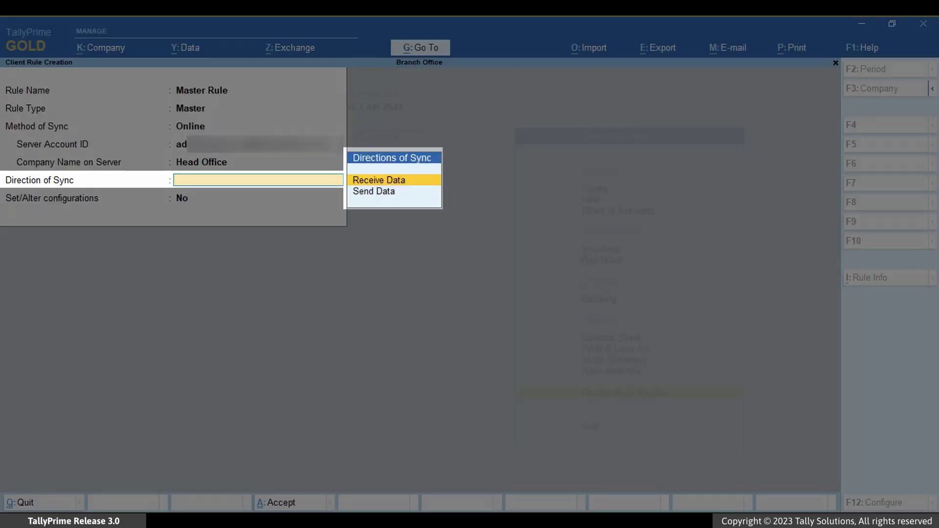
{"action": "key", "text": "Return"}
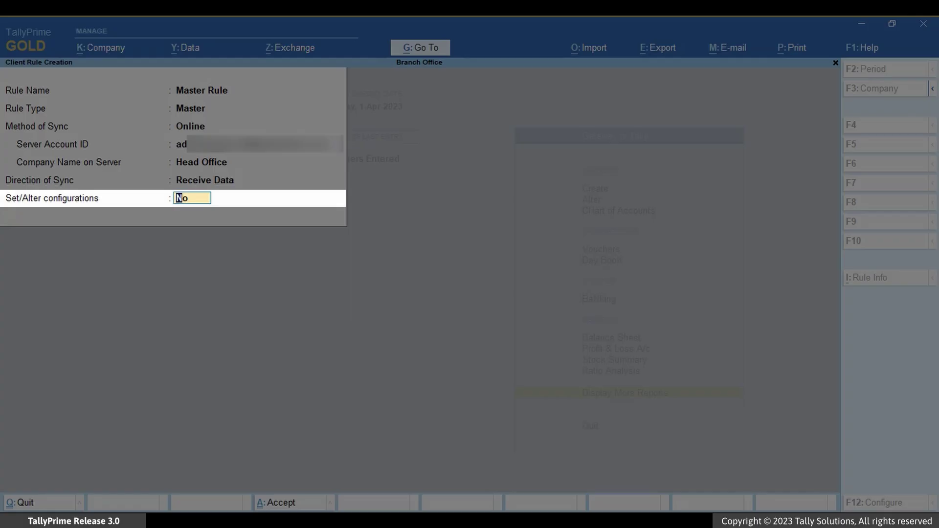
{"action": "type", "text": "Yes"}
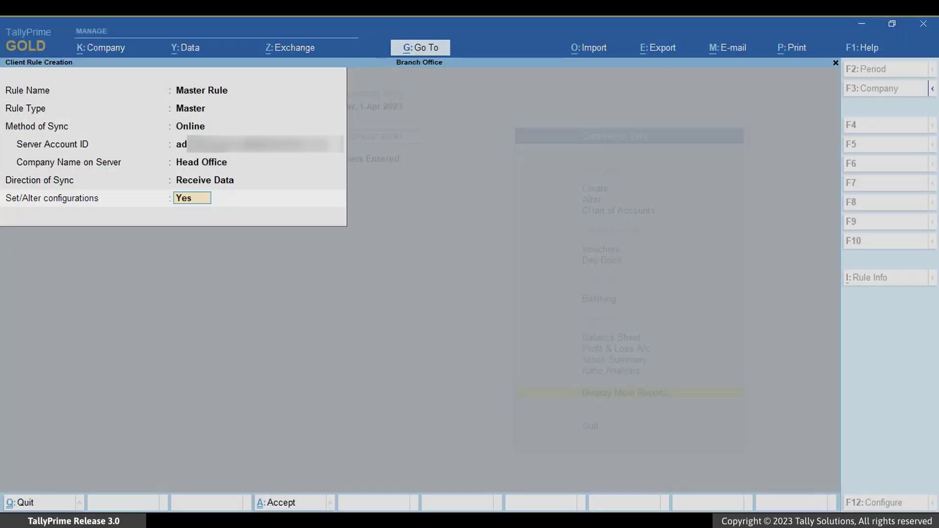
{"action": "key", "text": "Return"}
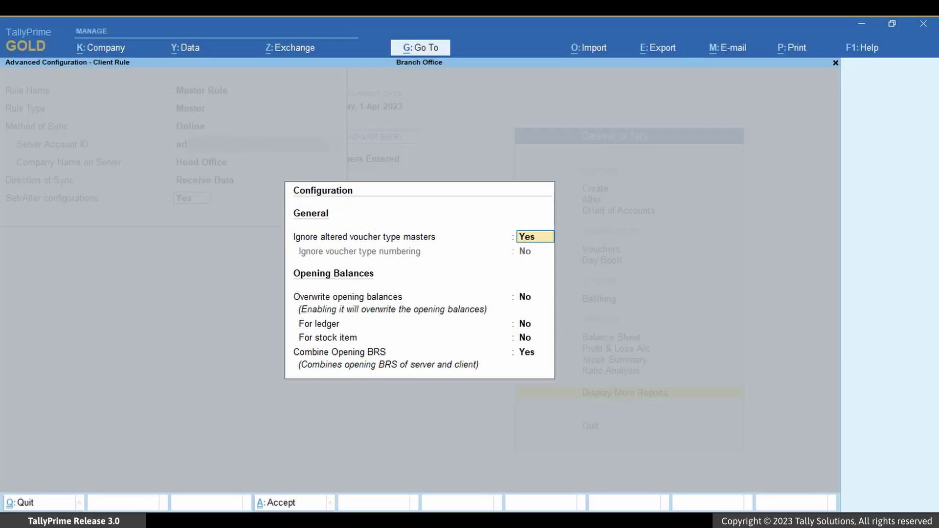
Set Combine Opening BRS to Yes, save Master Rule, and discard the blank rule form
{"action": "left_click", "coordinate": [535, 296]}
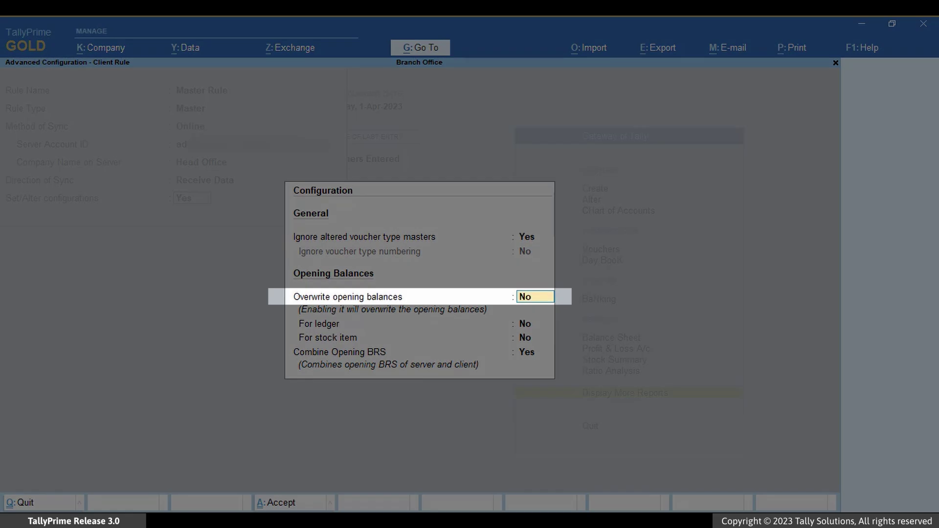
{"action": "key", "text": "Return"}
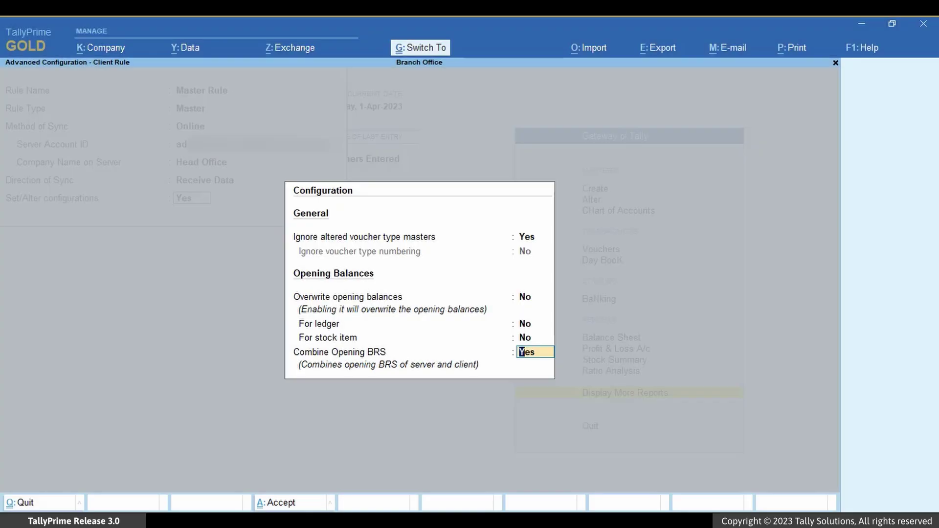
{"action": "key", "text": "ctrl+a"}
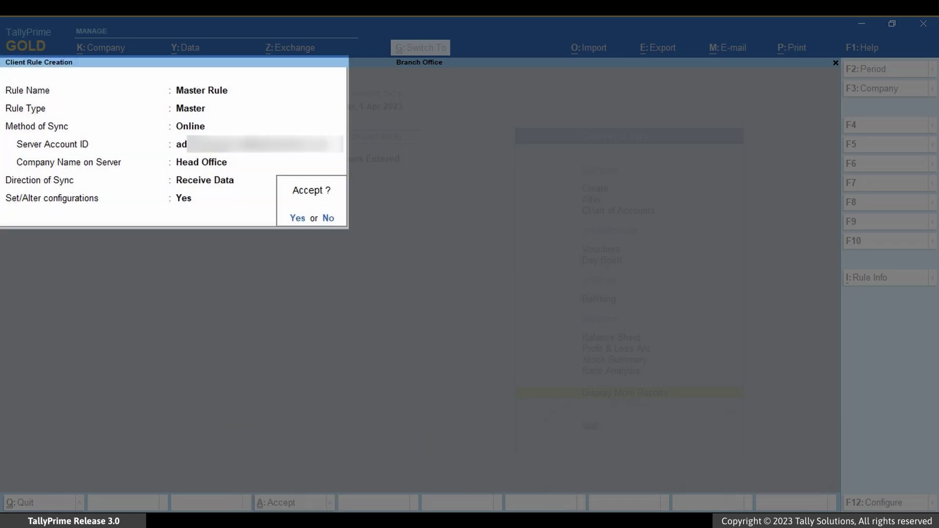
{"action": "key", "text": "Return"}
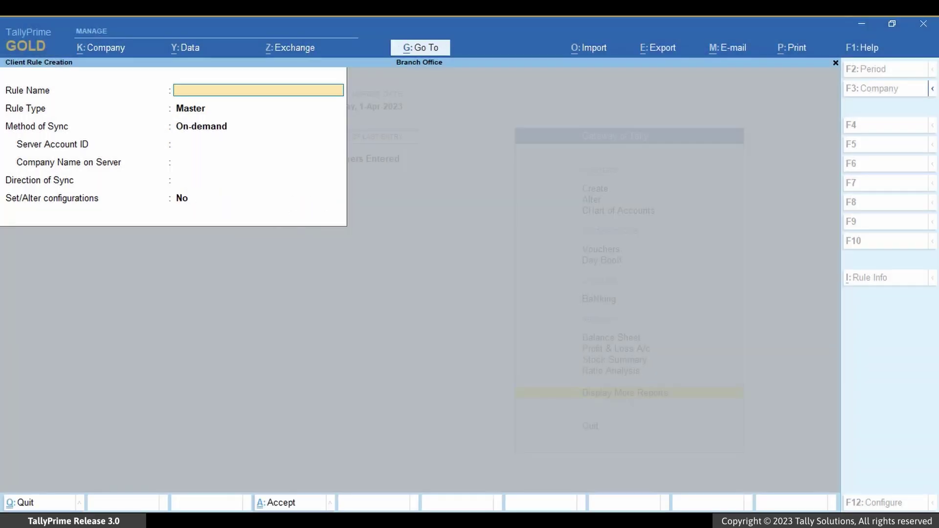
{"action": "key", "text": "Escape"}
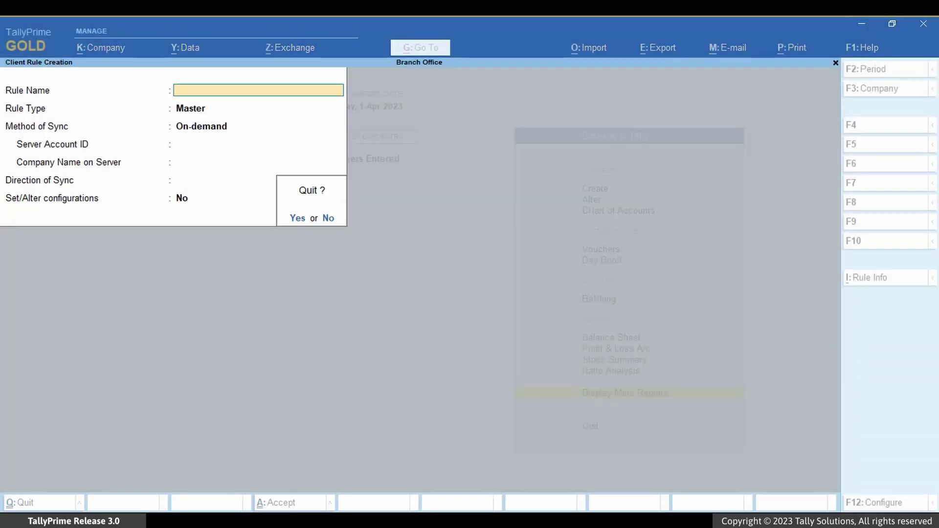
{"action": "key", "text": "Return"}
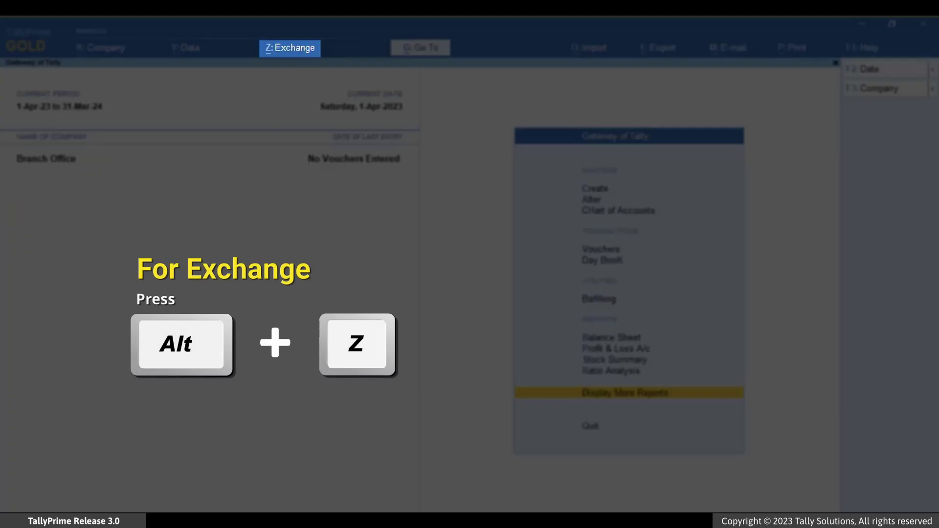
Start a new Branch Office client rule named Transaction Rule
{"action": "key", "text": "alt+z"}
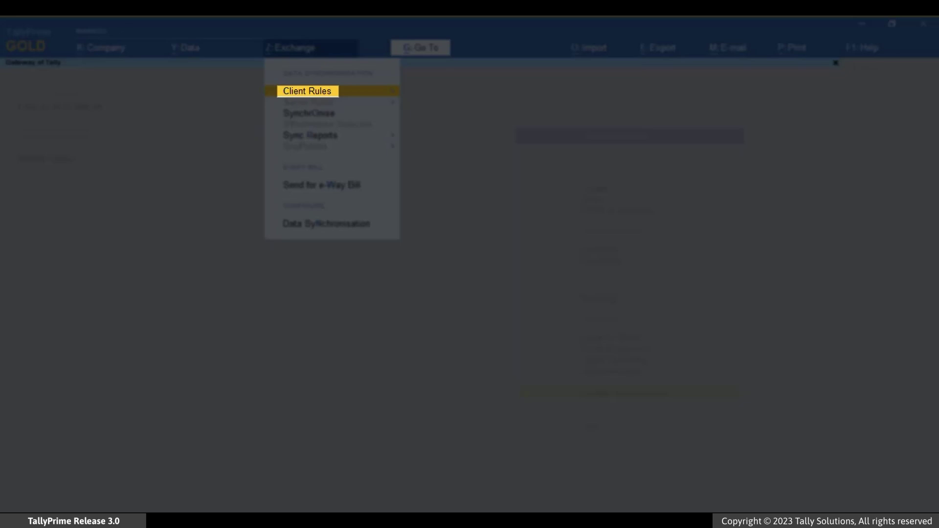
{"action": "key", "text": "Return"}
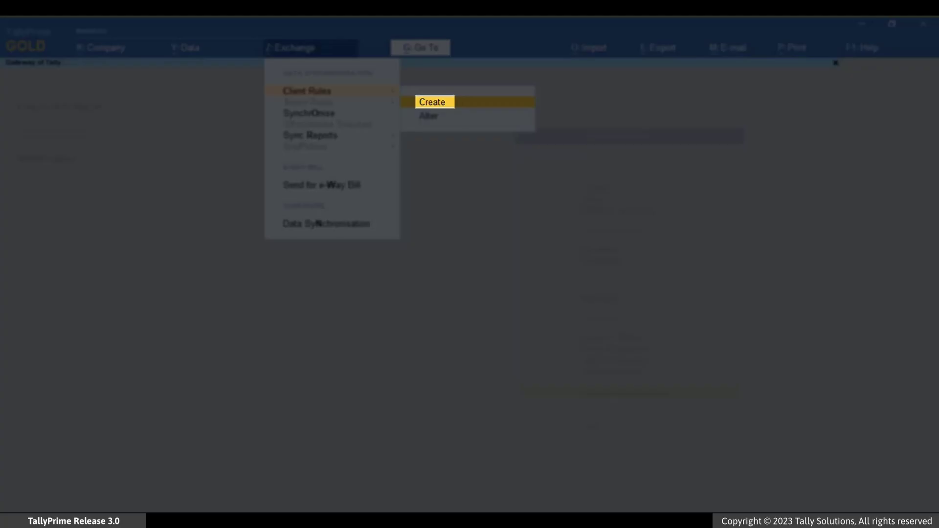
{"action": "key", "text": "Return"}
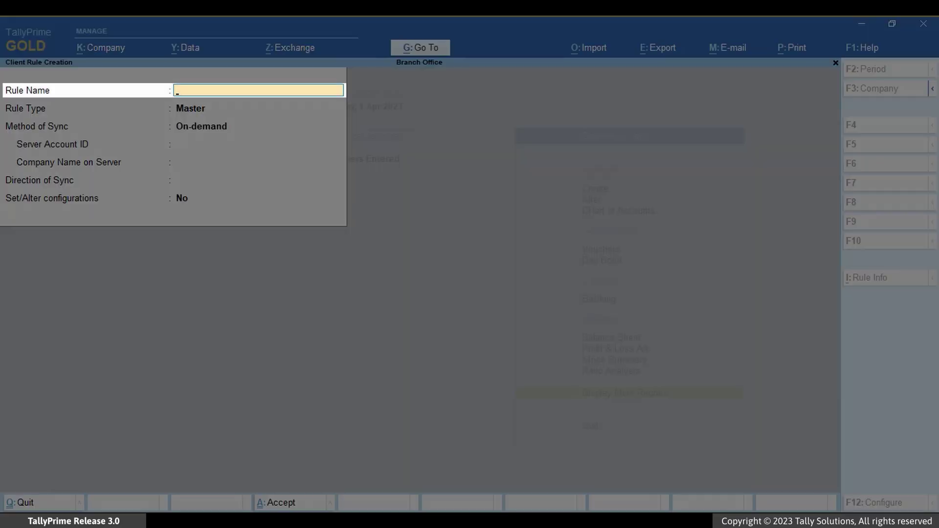
{"action": "type", "text": "Transaction Rule"}
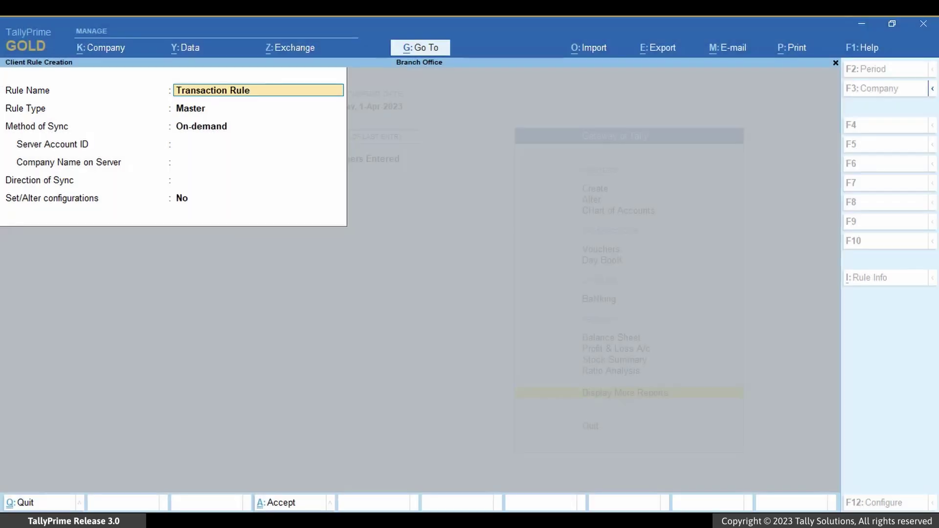
{"action": "key", "text": "Return"}
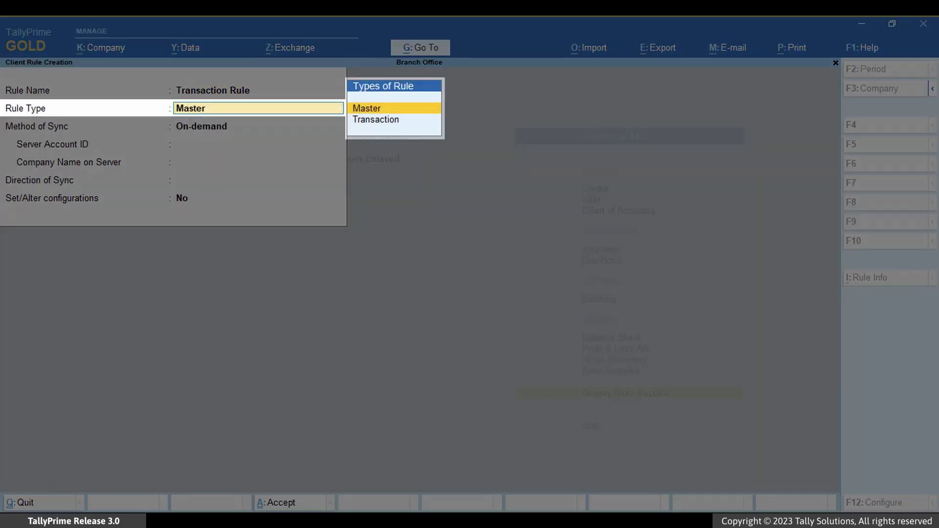
Make it a Transaction, Online rule with the server account ID, Head Office server, syncing Both ways
{"action": "key", "text": "Down"}
{"action": "key", "text": "Return"}
{"action": "key", "text": "Down"}
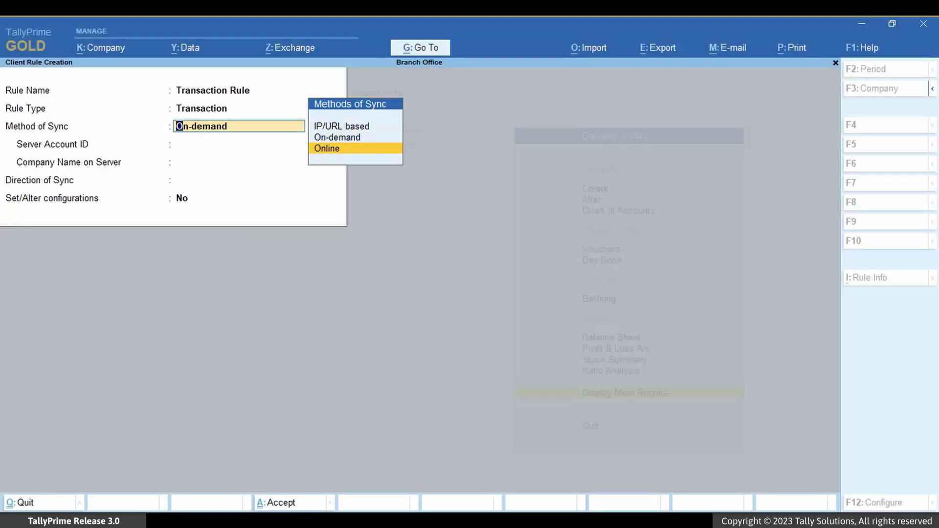
{"action": "key", "text": "Return"}
{"action": "type", "text": "ad"}
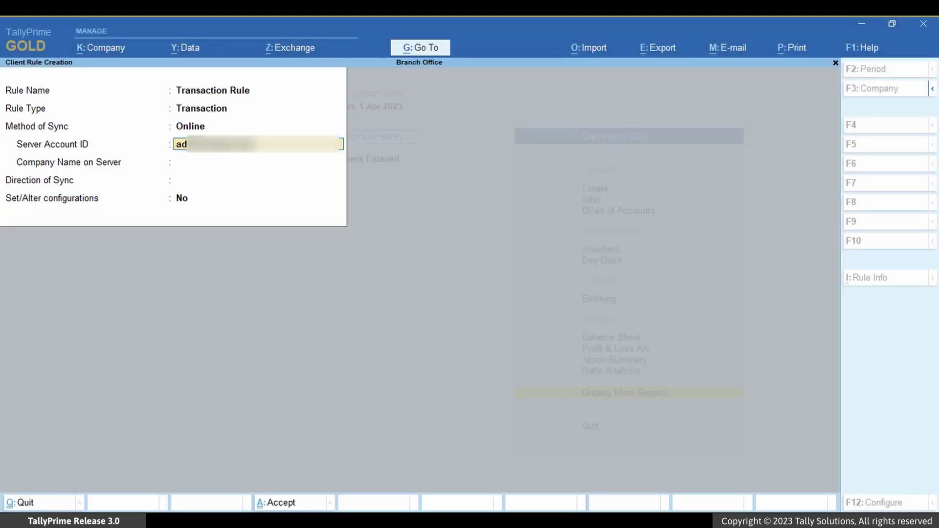
{"action": "key", "text": "Return"}
{"action": "type", "text": "Head Office"}
{"action": "key", "text": "Return"}
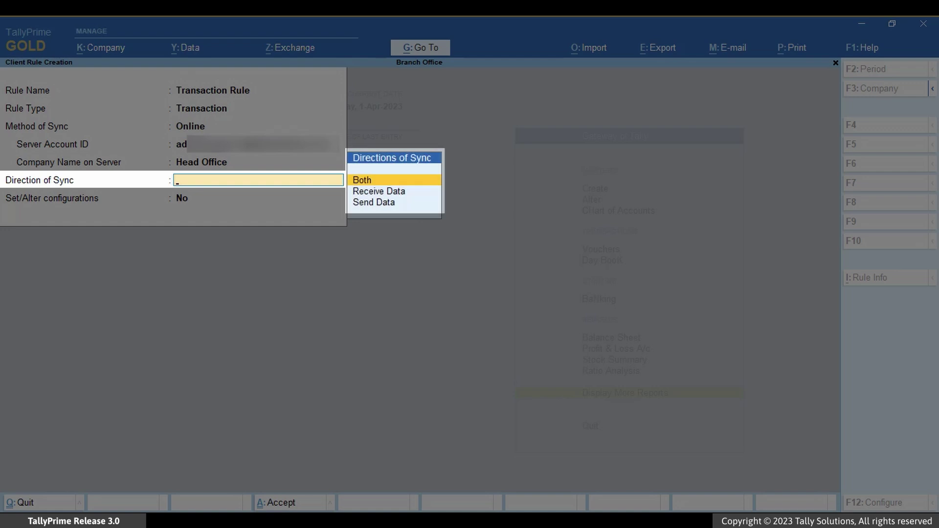
{"action": "key", "text": "Return"}
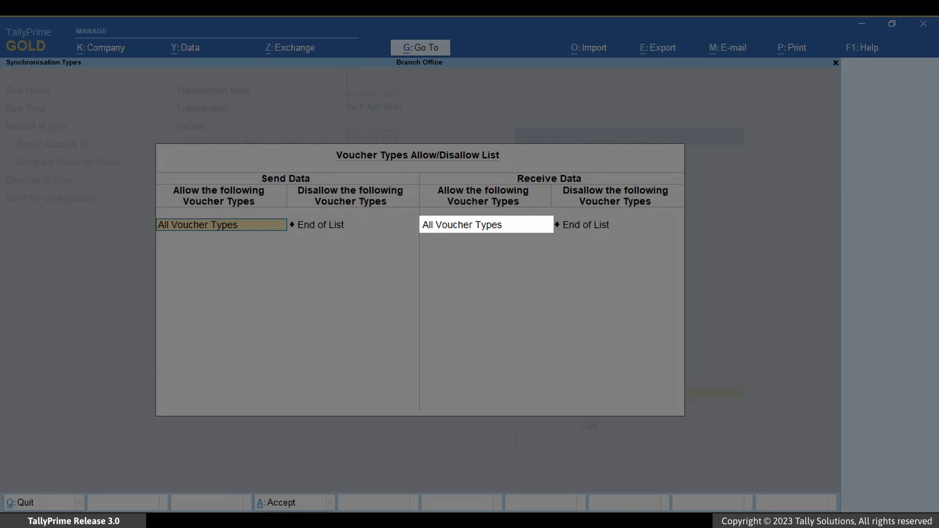
Keep All Voucher Types and set Set/Alter configurations to Yes
{"action": "key", "text": "Return"}
{"action": "key", "text": "Return"}
{"action": "key", "text": "Return"}
{"action": "key", "text": "Return"}
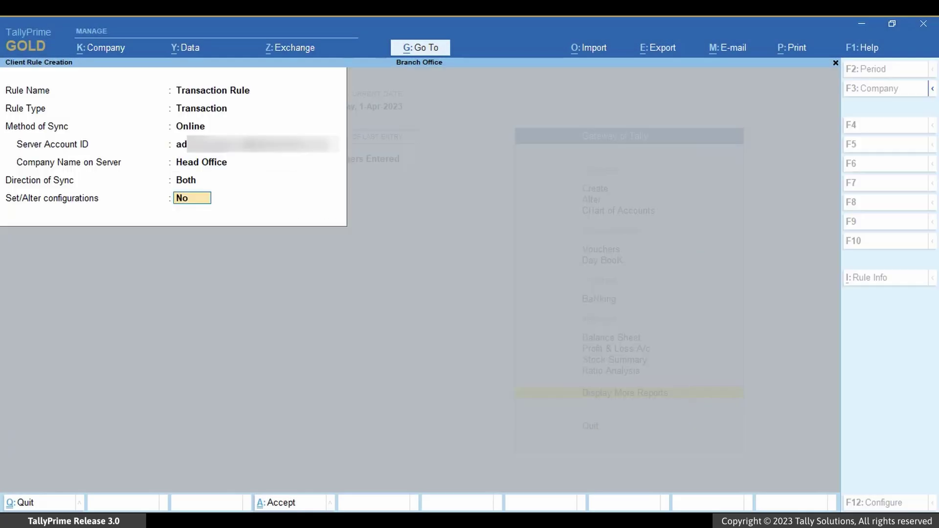
{"action": "type", "text": "Yes"}
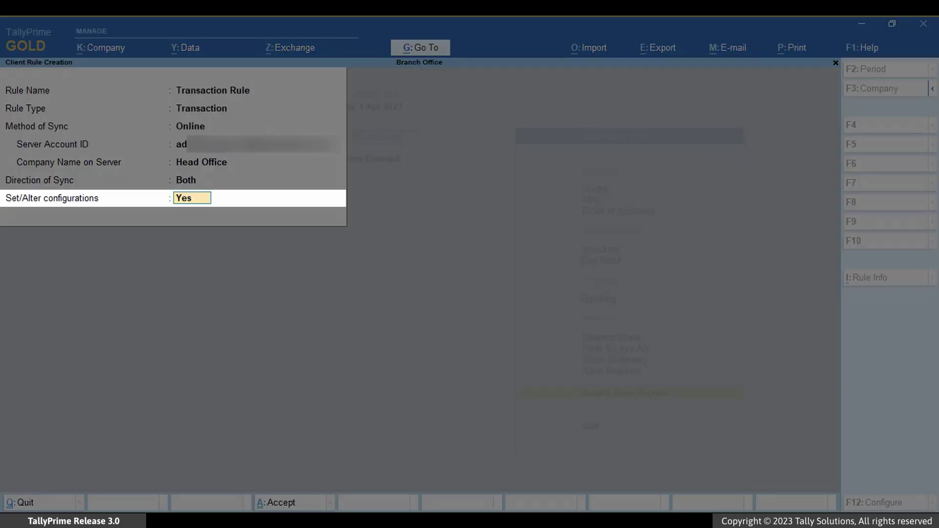
{"action": "key", "text": "Return"}
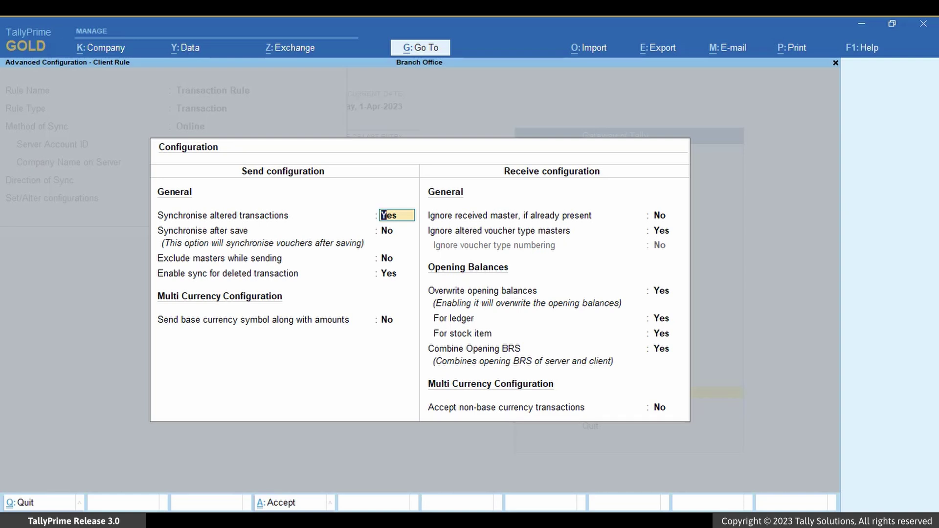
Enable Synchronise after save for All Voucher Types and save Transaction Rule
{"action": "key", "text": "Return"}
{"action": "type", "text": "Yes"}
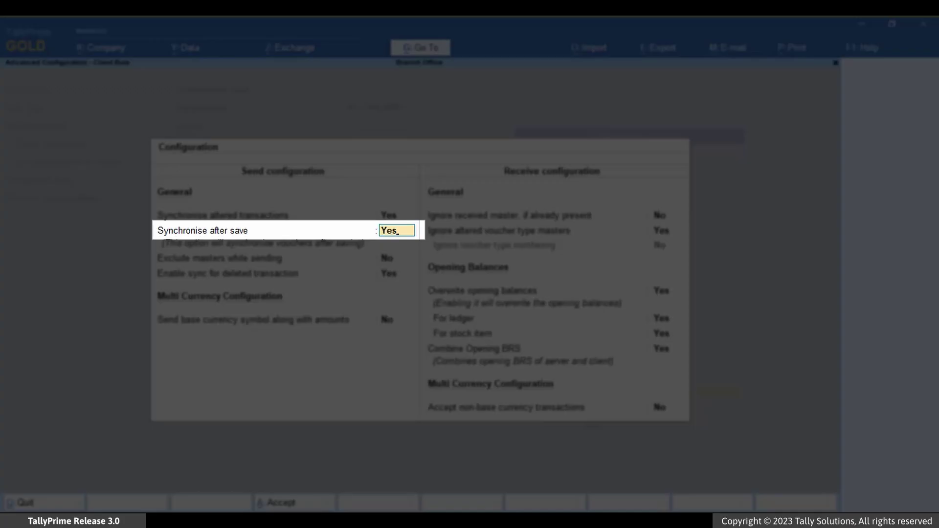
{"action": "key", "text": "Return"}
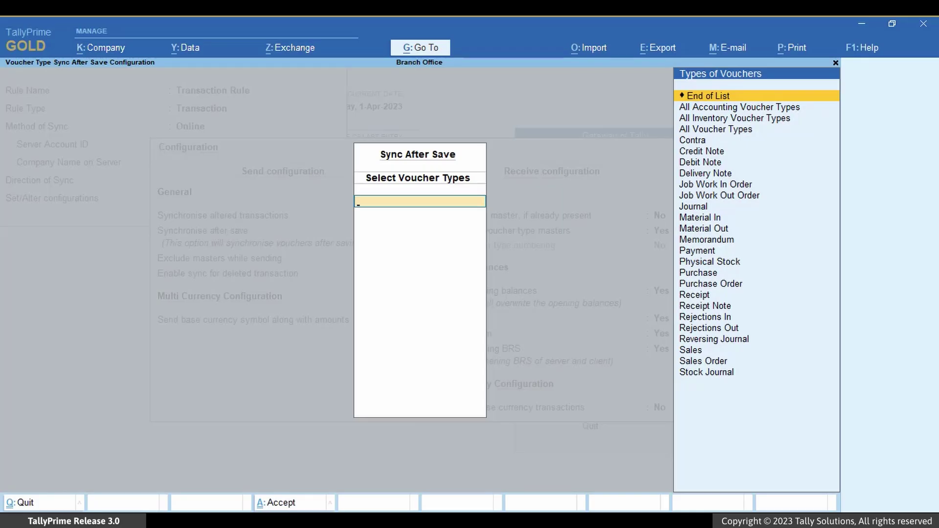
{"action": "key", "text": "Down"}
{"action": "key", "text": "Down"}
{"action": "key", "text": "Down"}
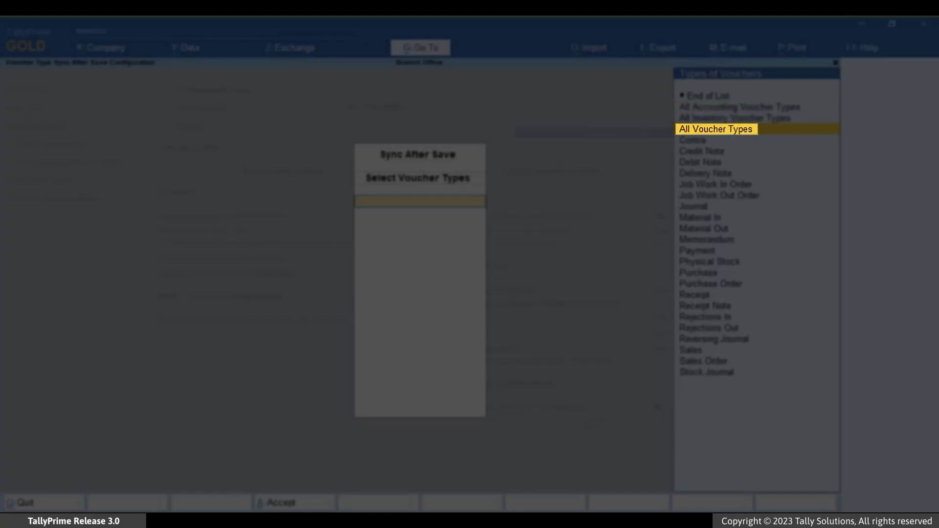
{"action": "key", "text": "Return"}
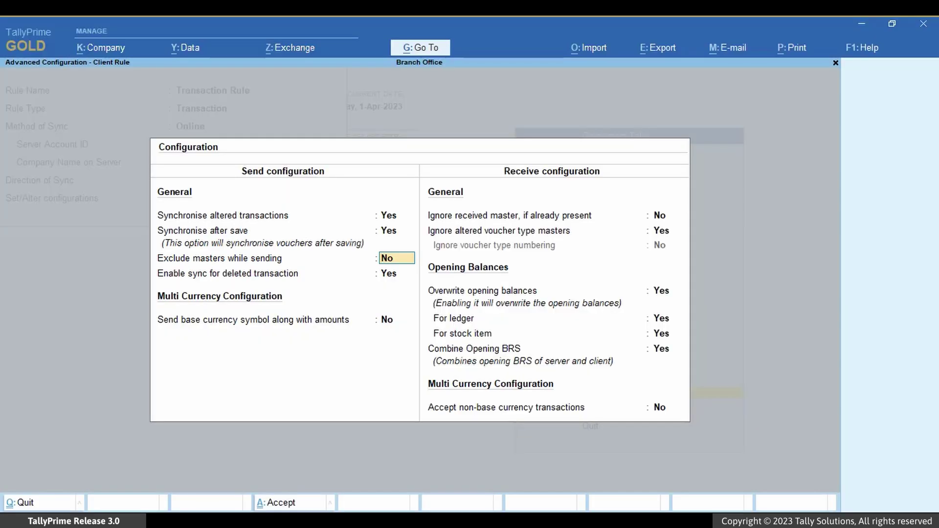
{"action": "key", "text": "Return"}
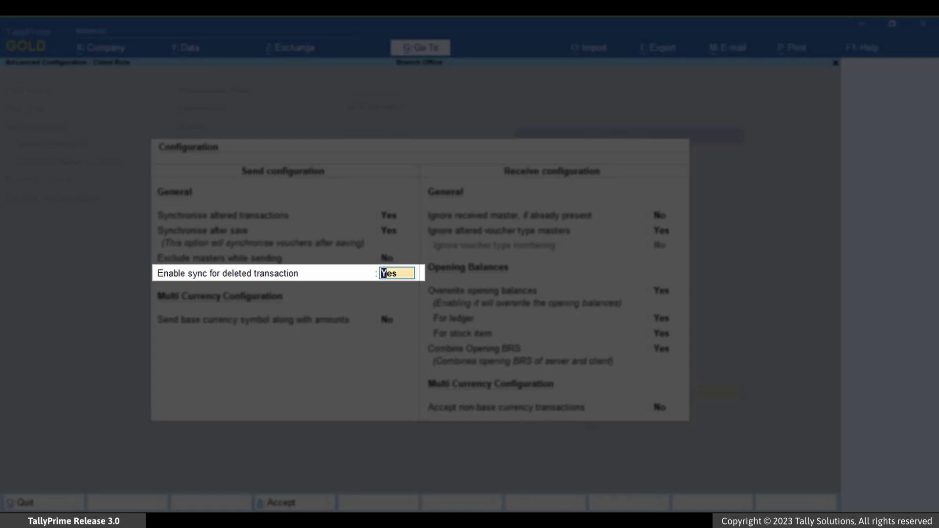
{"action": "key", "text": "Return"}
{"action": "key", "text": "Return"}
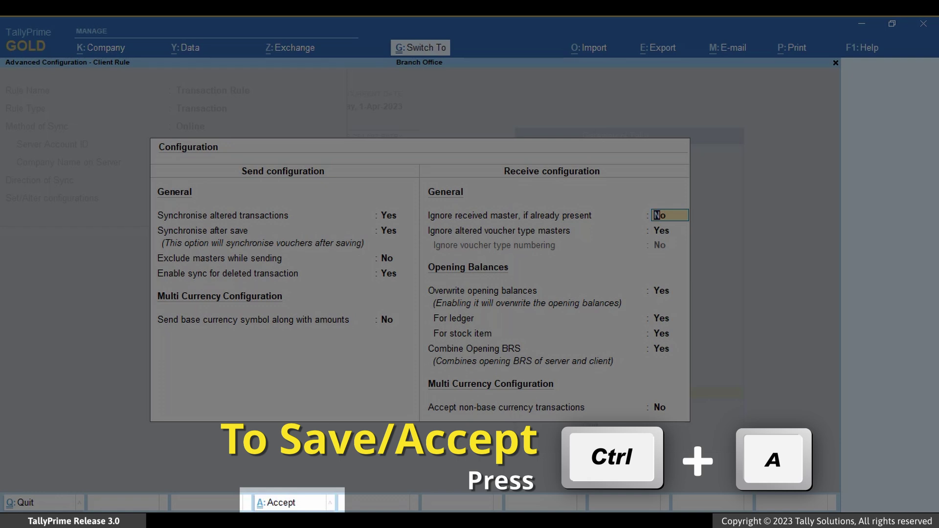
{"action": "key", "text": "ctrl+a"}
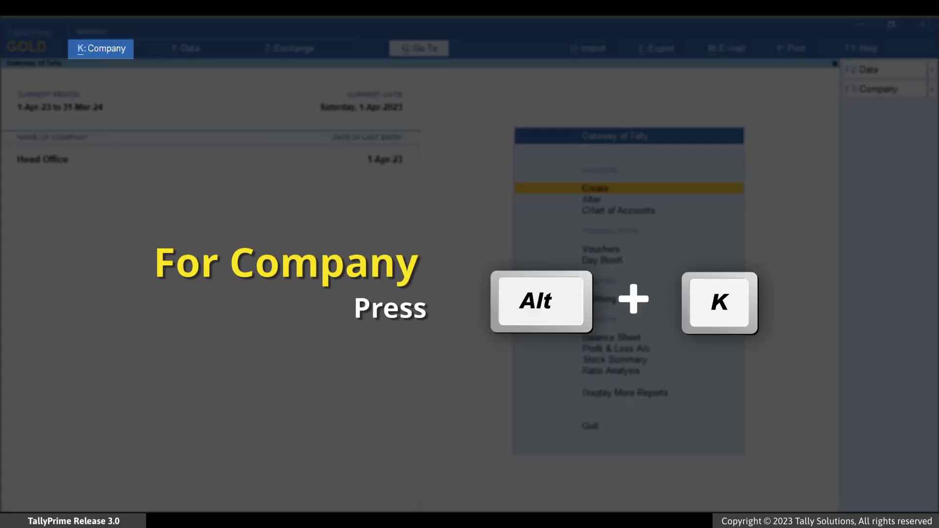
Connect the Head Office company for online access via Tally.NET
{"action": "key", "text": "alt+k"}
{"action": "key", "text": "Down"}
{"action": "key", "text": "Down"}
{"action": "key", "text": "Down"}
{"action": "key", "text": "Down"}
{"action": "key", "text": "Down"}
{"action": "key", "text": "Down"}
{"action": "key", "text": "Down"}
{"action": "key", "text": "Down"}
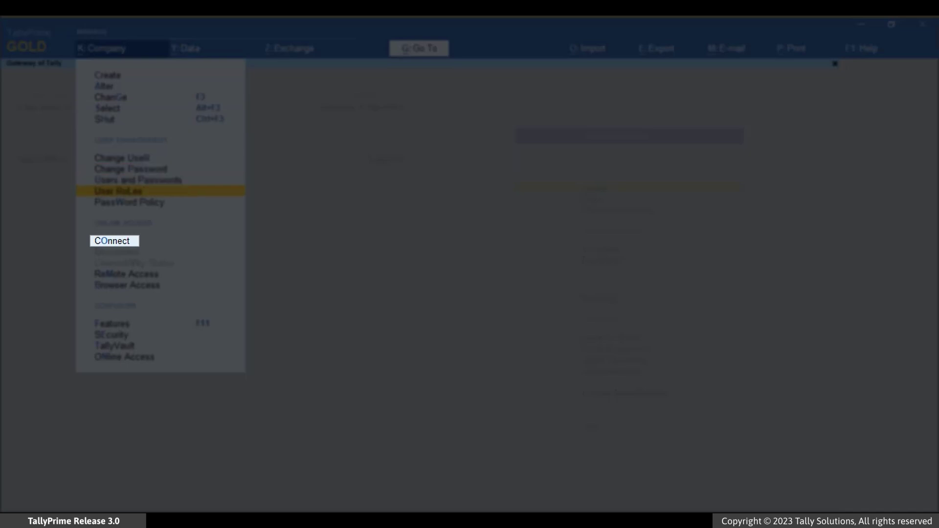
{"action": "key", "text": "Down"}
{"action": "key", "text": "Down"}
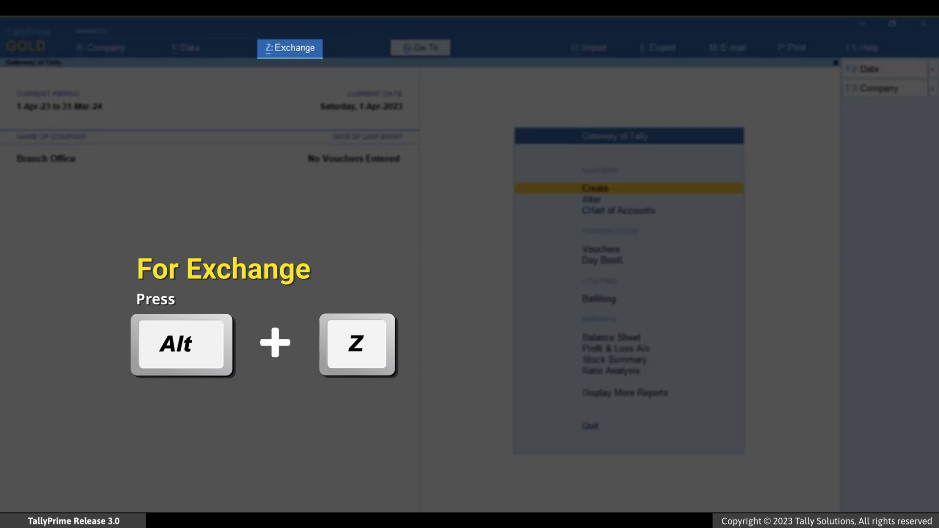
Synchronise Branch Office with Head Office
{"action": "key", "text": "alt+z"}
{"action": "key", "text": "Down"}
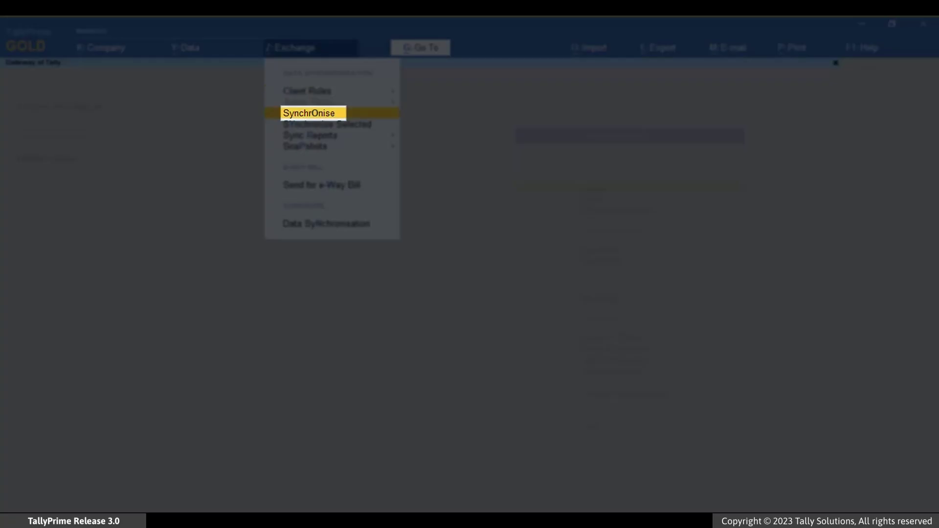
{"action": "key", "text": "Return"}
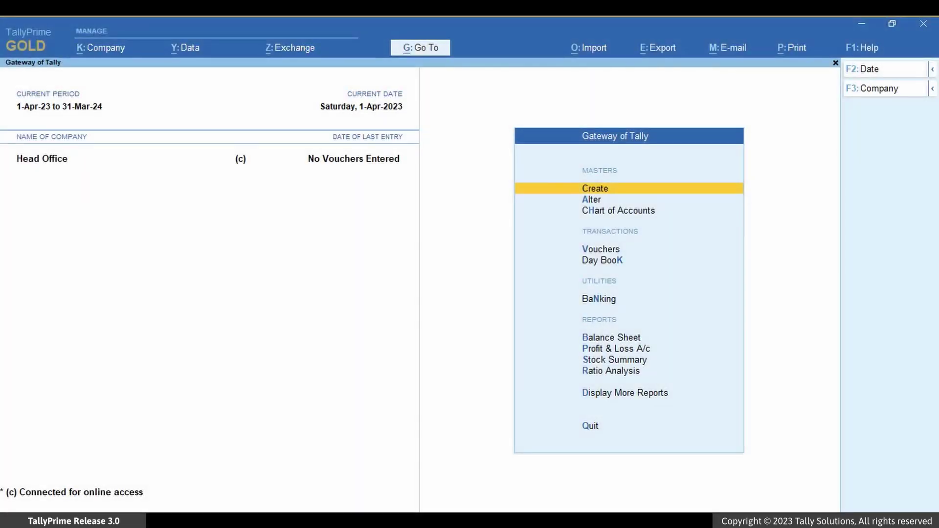
{"action": "key", "text": "alt+z"}
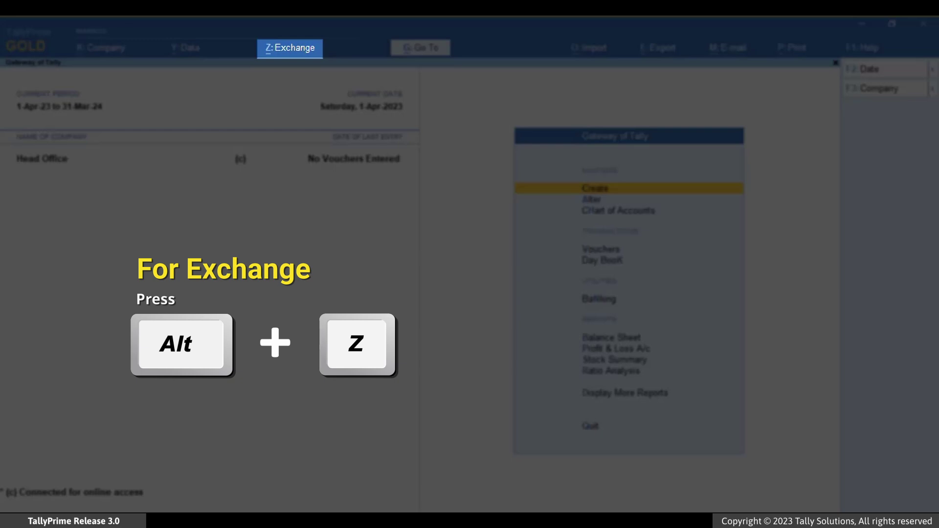
Set Activate Rule to Yes on Head Office's Master Rule and save it
{"action": "key", "text": "Down"}
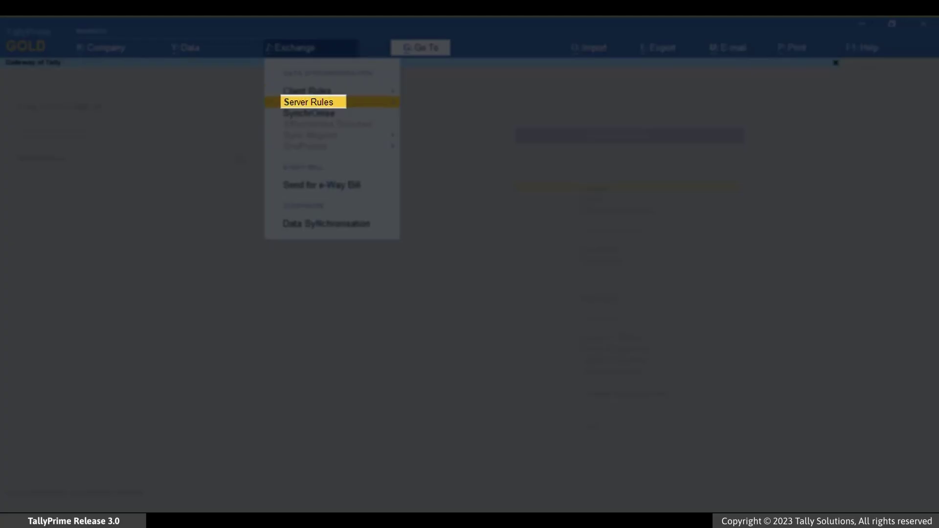
{"action": "key", "text": "Return"}
{"action": "key", "text": "Return"}
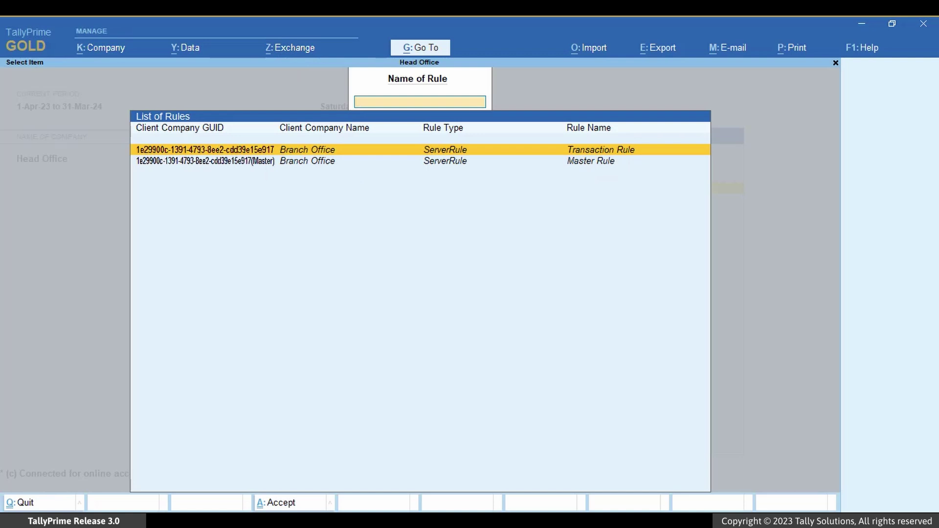
{"action": "key", "text": "Down"}
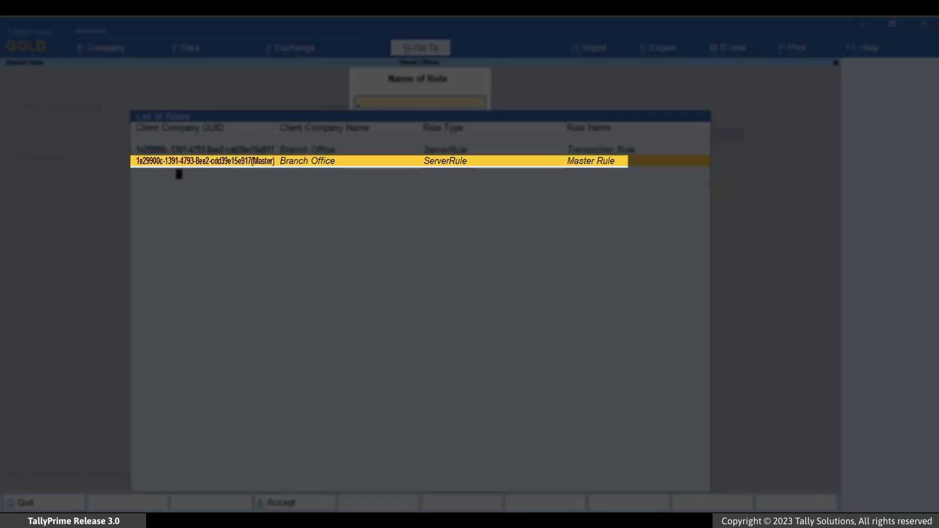
{"action": "key", "text": "Return"}
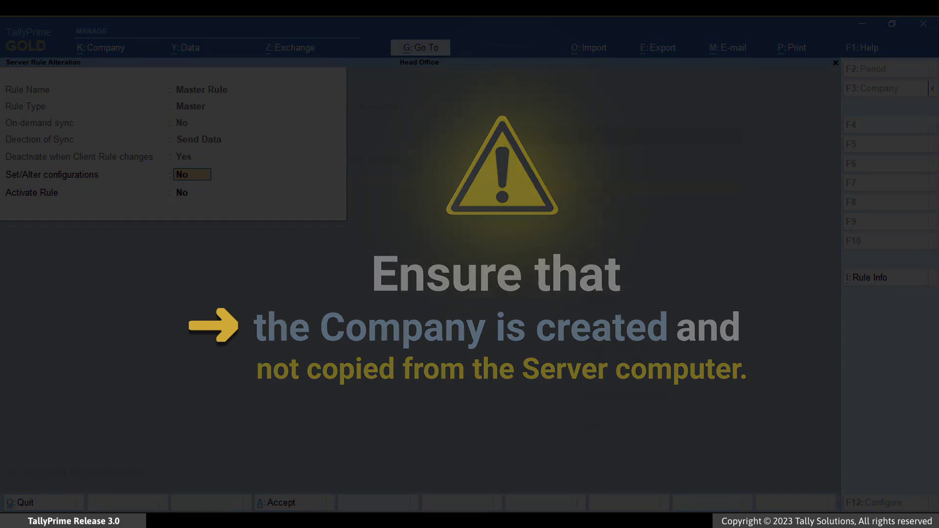
{"action": "key", "text": "Return"}
{"action": "type", "text": "Yes"}
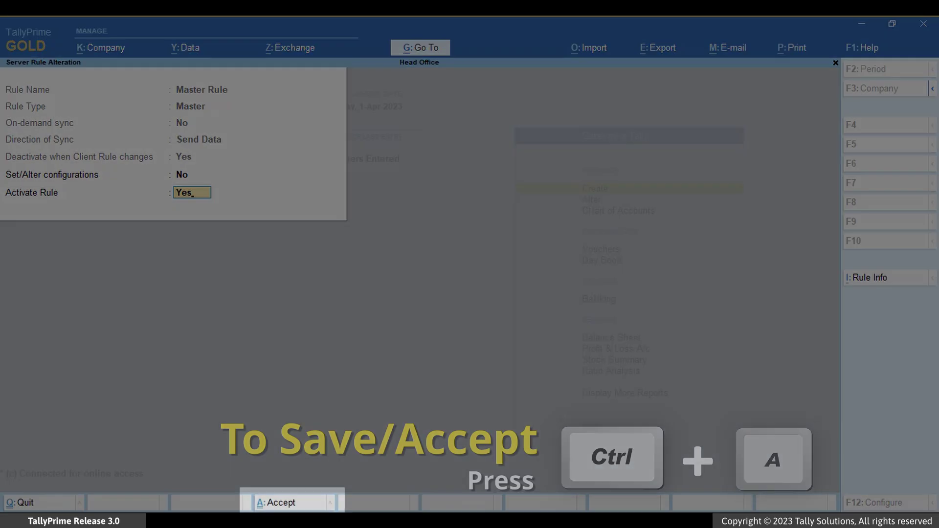
{"action": "key", "text": "ctrl+a"}
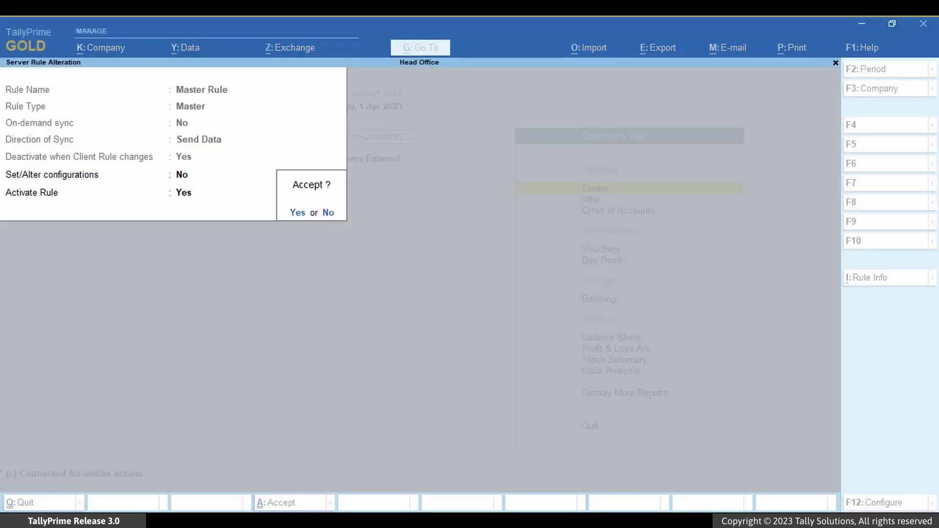
{"action": "key", "text": "Return"}
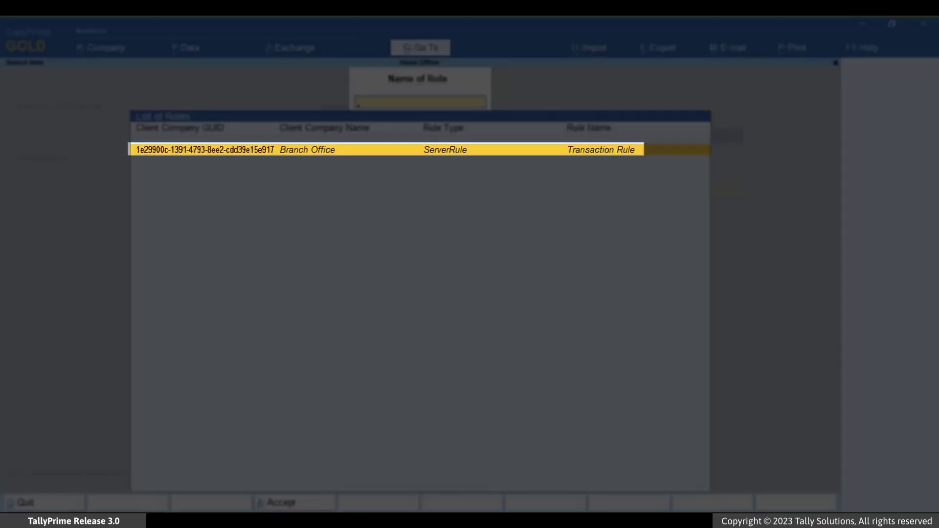
Set Activate Rule to Yes on the Transaction Rule and accept it
{"action": "key", "text": "Return"}
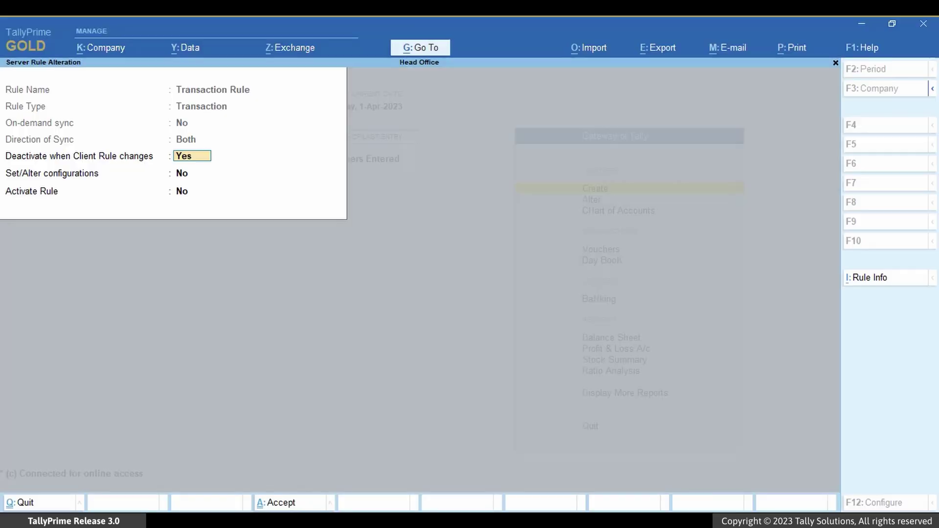
{"action": "key", "text": "Return"}
{"action": "key", "text": "Return"}
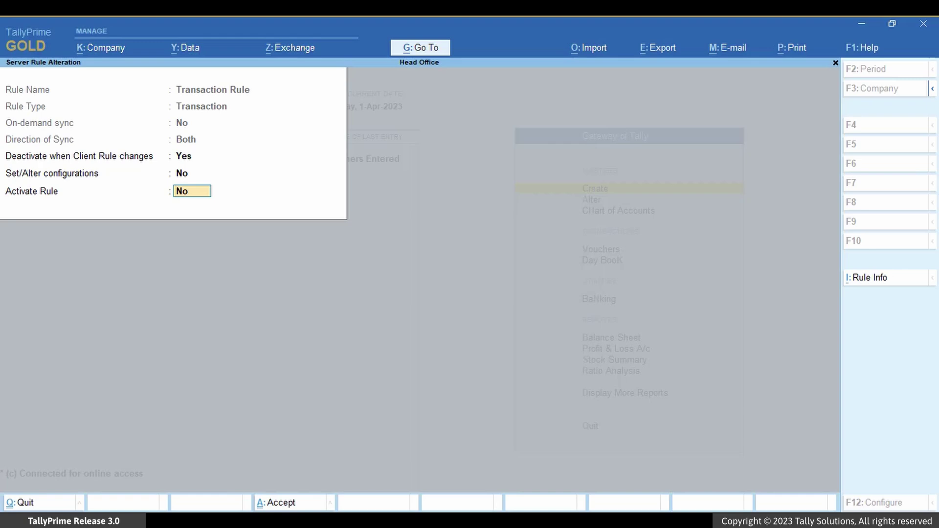
{"action": "type", "text": "yes"}
{"action": "key", "text": "Return"}
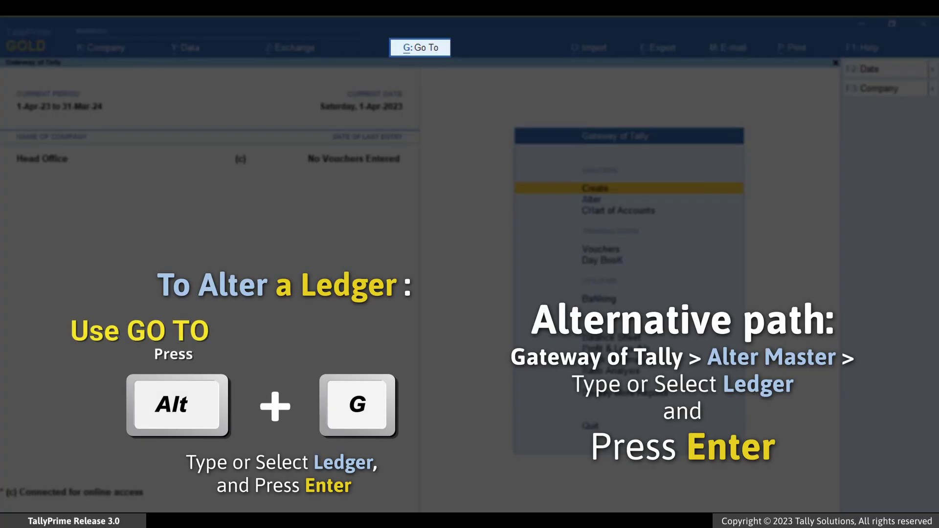
Create ledger SLV Traders under Sundry Debtors in Head Office and return to the Gateway
{"action": "key", "text": "alt+g"}
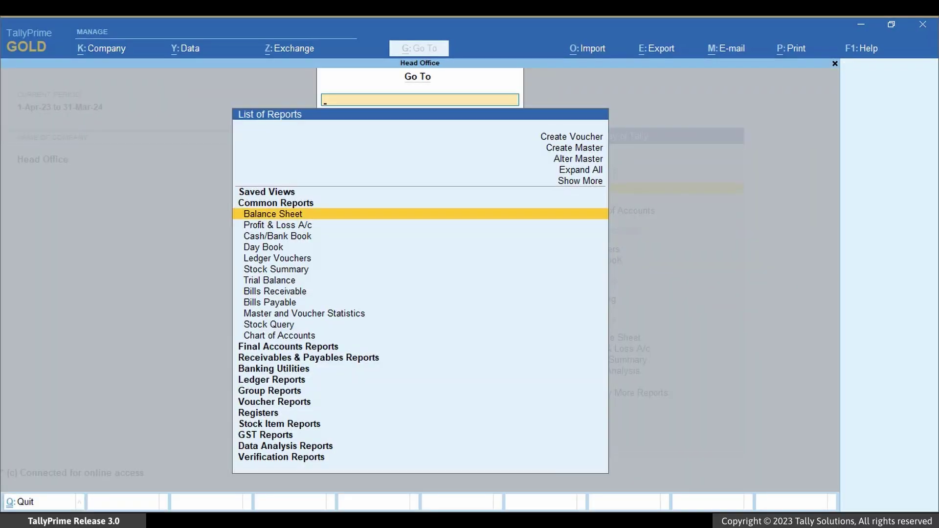
{"action": "key", "text": "alt+c"}
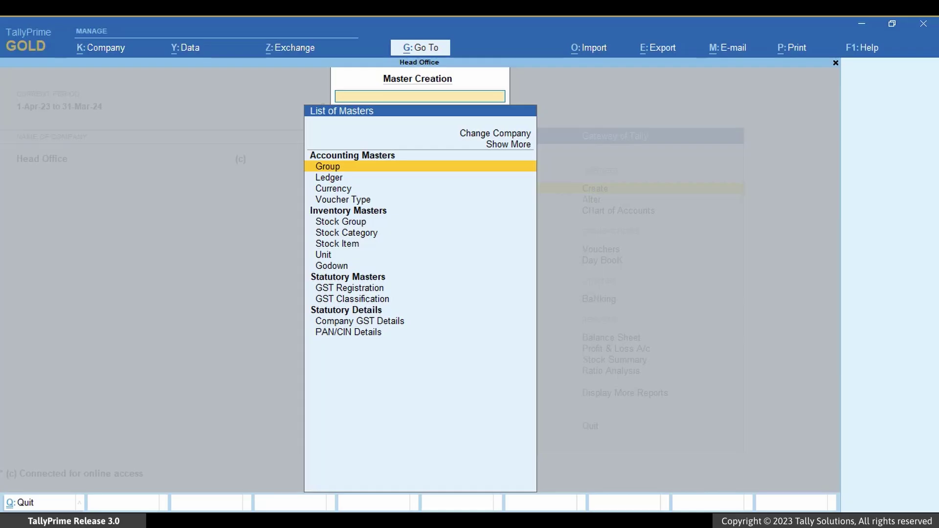
{"action": "key", "text": "Down"}
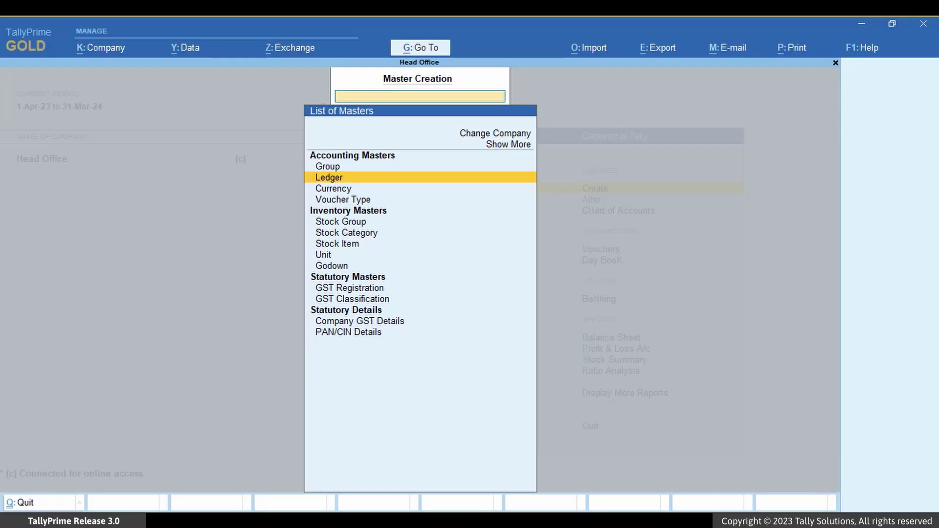
{"action": "key", "text": "Return"}
{"action": "type", "text": "SLV"}
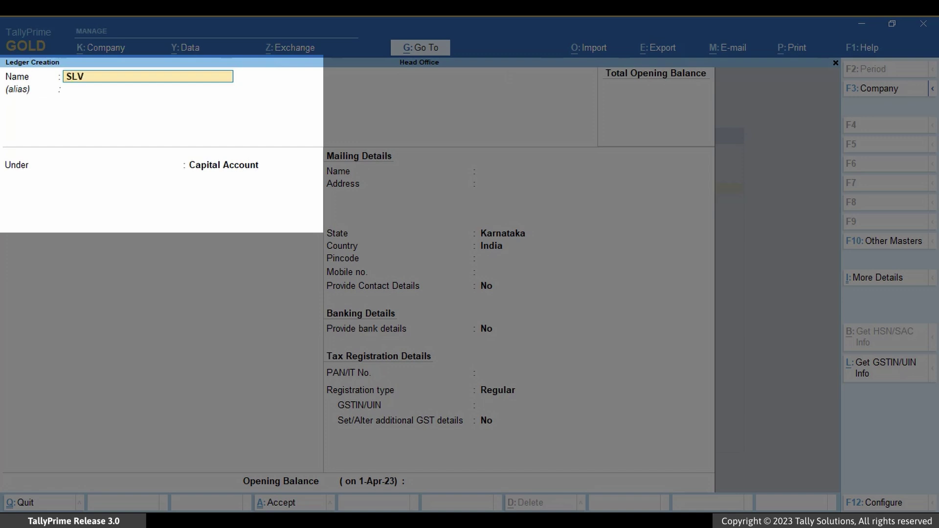
{"action": "type", "text": " Traders"}
{"action": "key", "text": "Return"}
{"action": "key", "text": "Return"}
{"action": "type", "text": "sundry debtors"}
{"action": "key", "text": "Return"}
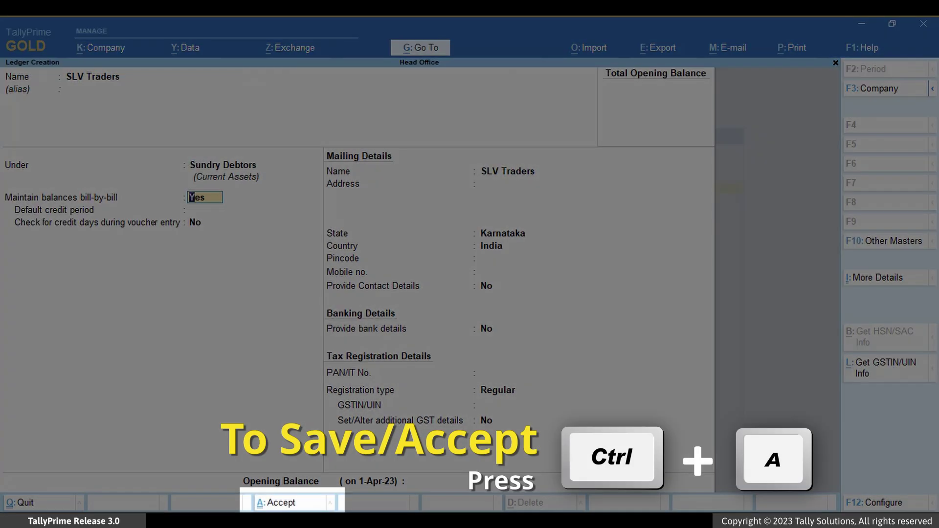
{"action": "key", "text": "ctrl+a"}
{"action": "key", "text": "Escape"}
{"action": "key", "text": "Escape"}
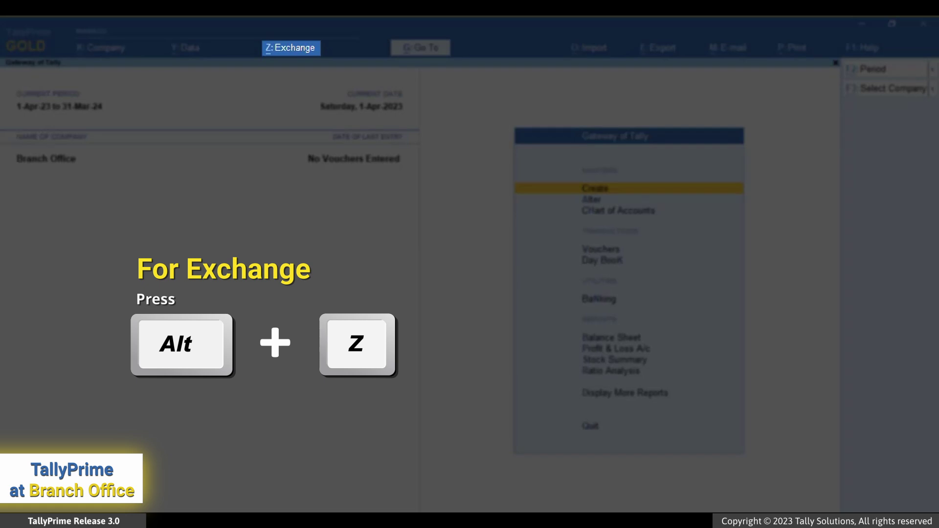
Synchronise Branch Office data with Head Office via Tally.NET
{"action": "key", "text": "alt+z"}
{"action": "key", "text": "Down"}
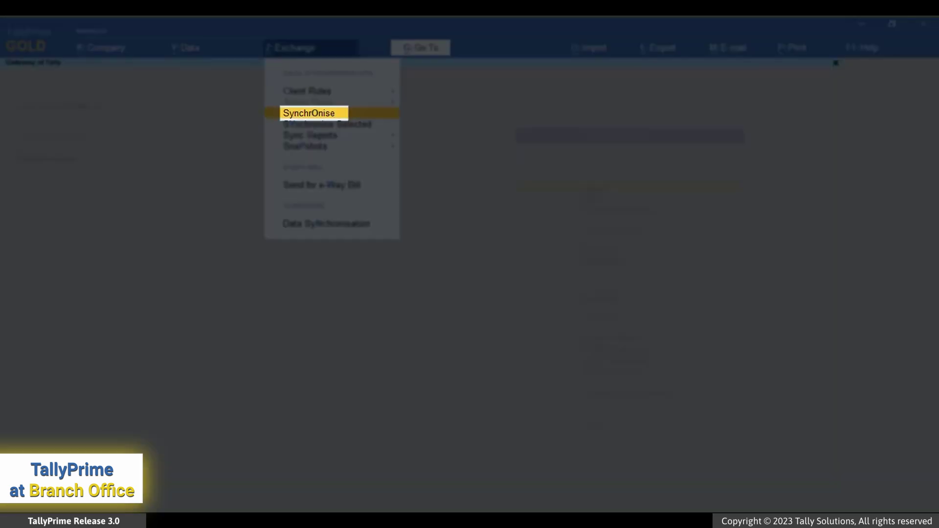
{"action": "key", "text": "Return"}
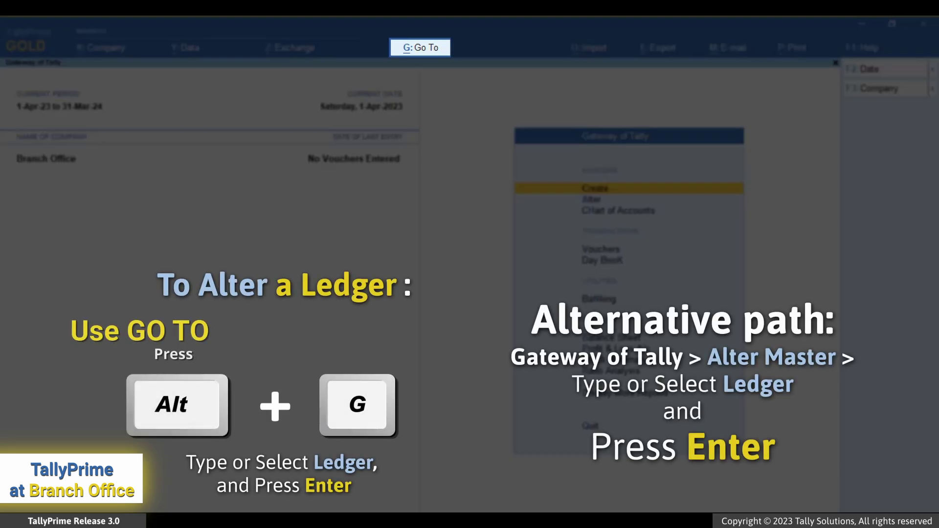
Check that SLV Traders now appears in the Branch Office ledger list, then return to Gateway
{"action": "key", "text": "alt+g"}
{"action": "key", "text": "ctrl+a"}
{"action": "key", "text": "Down"}
{"action": "key", "text": "Return"}
{"action": "key", "text": "Down"}
{"action": "key", "text": "Down"}
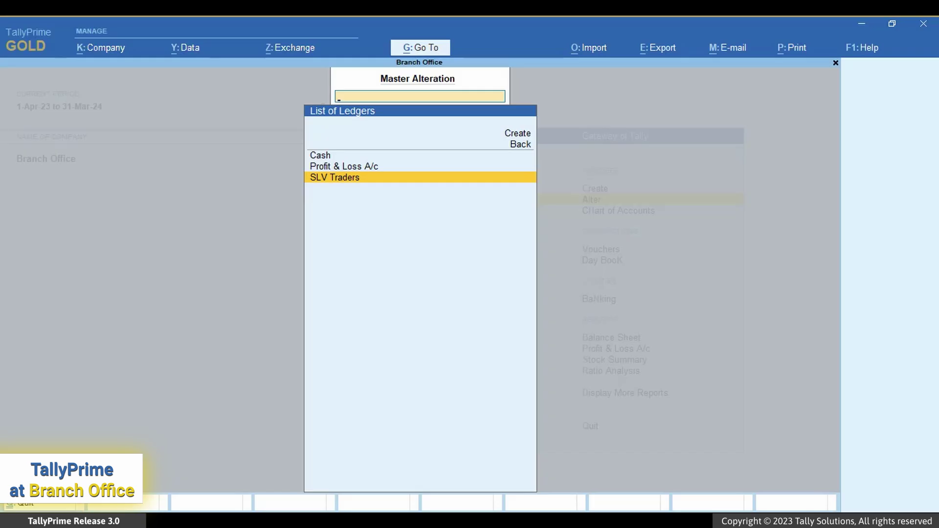
{"action": "key", "text": "Escape"}
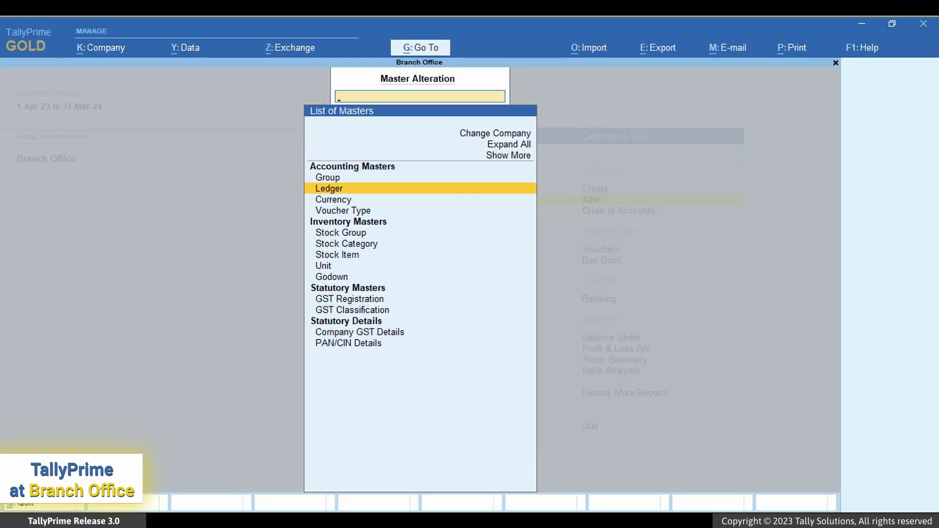
{"action": "key", "text": "Escape"}
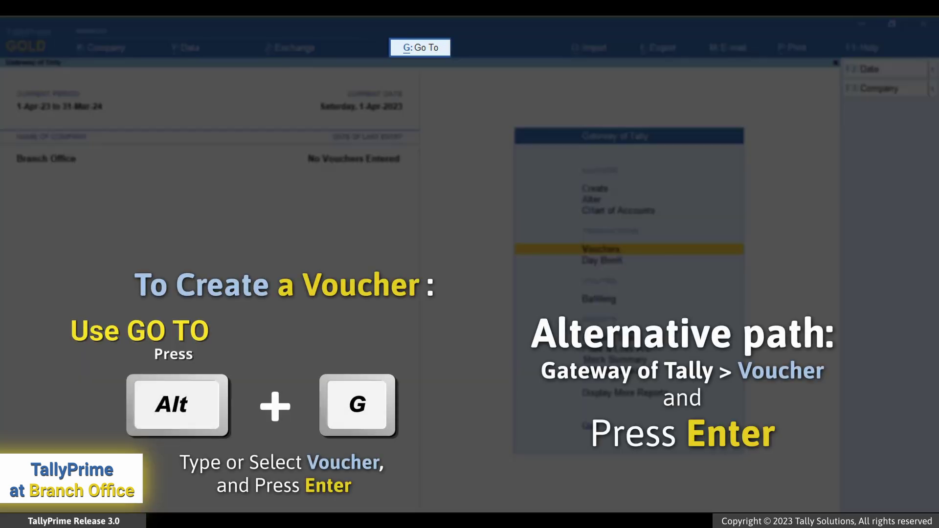
Start a receipt voucher into Cash from SLV Traders for 20000
{"action": "key", "text": "alt+g"}
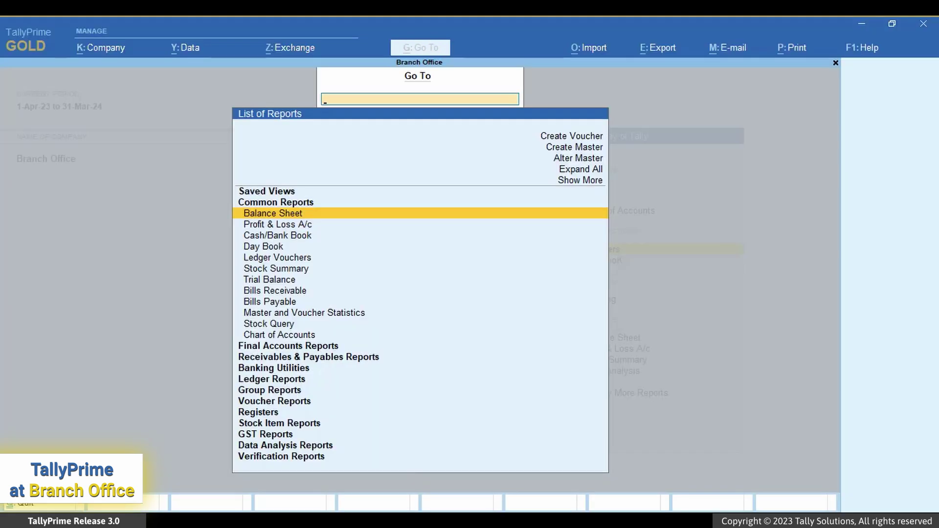
{"action": "key", "text": "Up"}
{"action": "key", "text": "Up"}
{"action": "key", "text": "Up"}
{"action": "key", "text": "Up"}
{"action": "key", "text": "Up"}
{"action": "key", "text": "Return"}
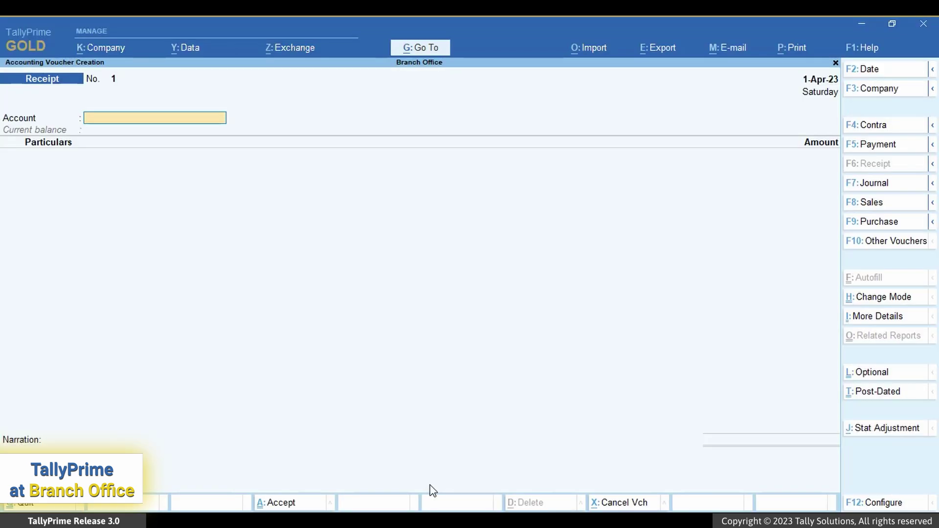
{"action": "type", "text": "C"}
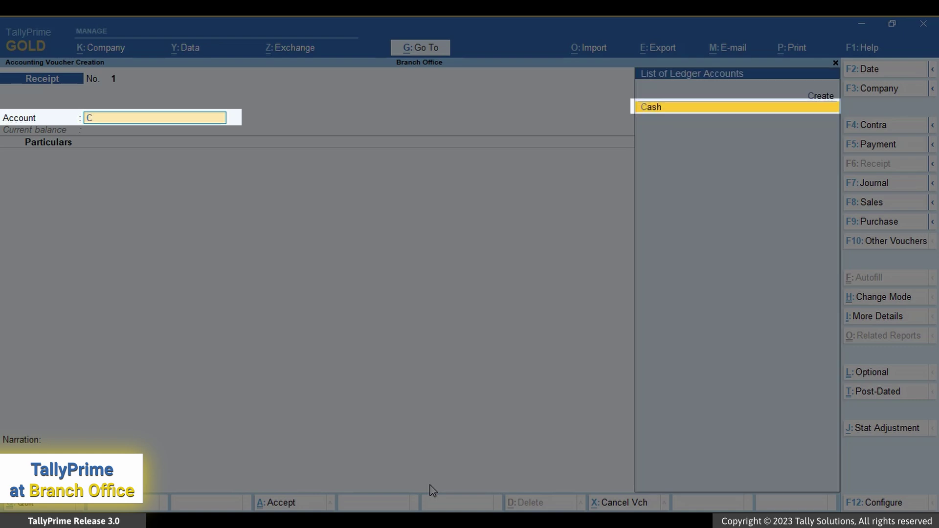
{"action": "key", "text": "Return"}
{"action": "type", "text": "S"}
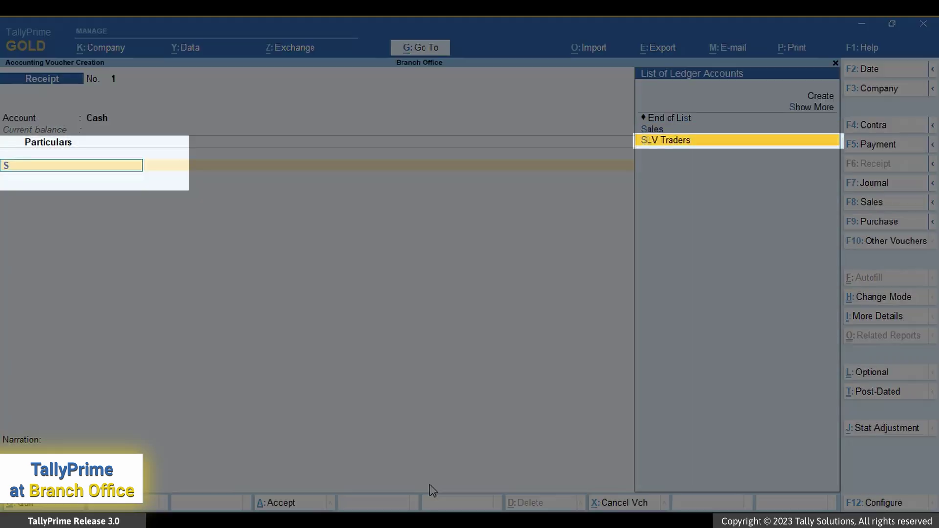
{"action": "key", "text": "Return"}
{"action": "type", "text": "20000"}
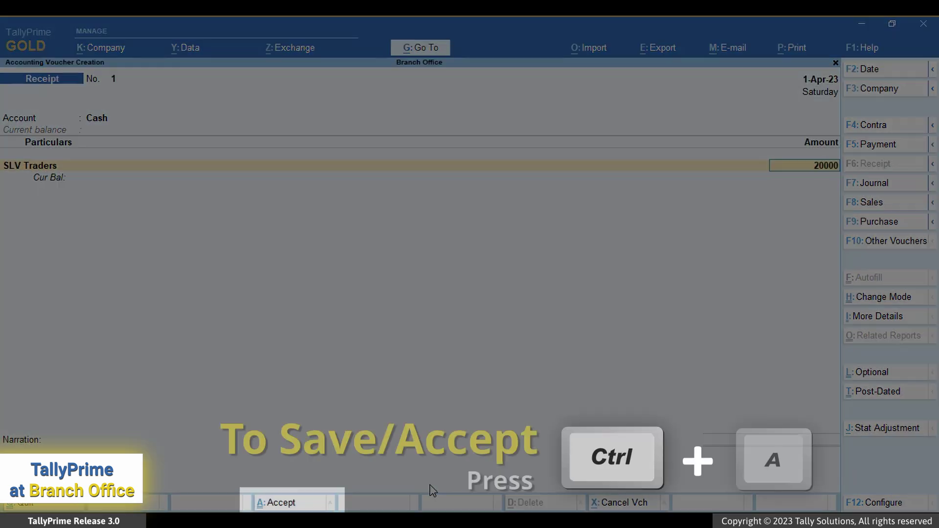
{"action": "key", "text": "Return"}
Allocate the amount to new bill reference 1, leave narration blank, and save
{"action": "key", "text": "Up"}
{"action": "key", "text": "Return"}
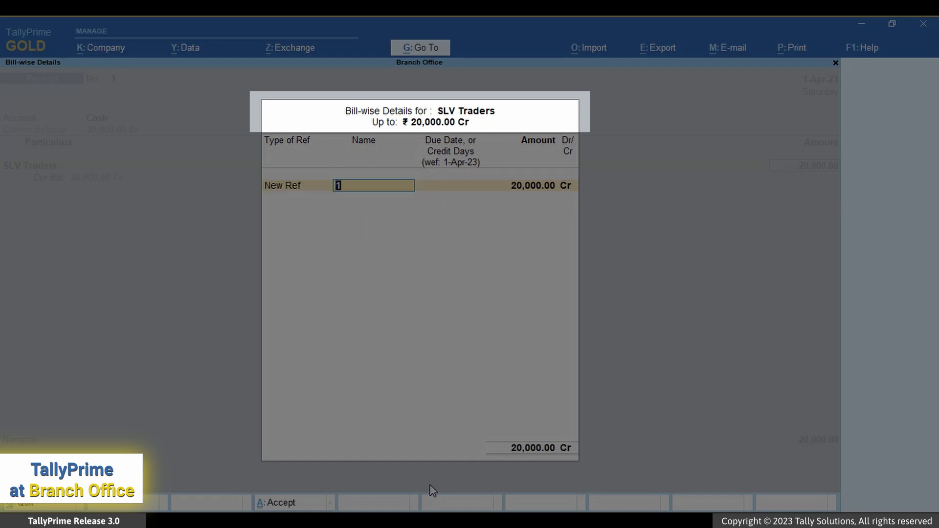
{"action": "key", "text": "Return"}
{"action": "key", "text": "Return"}
{"action": "key", "text": "Return"}
{"action": "key", "text": "Return"}
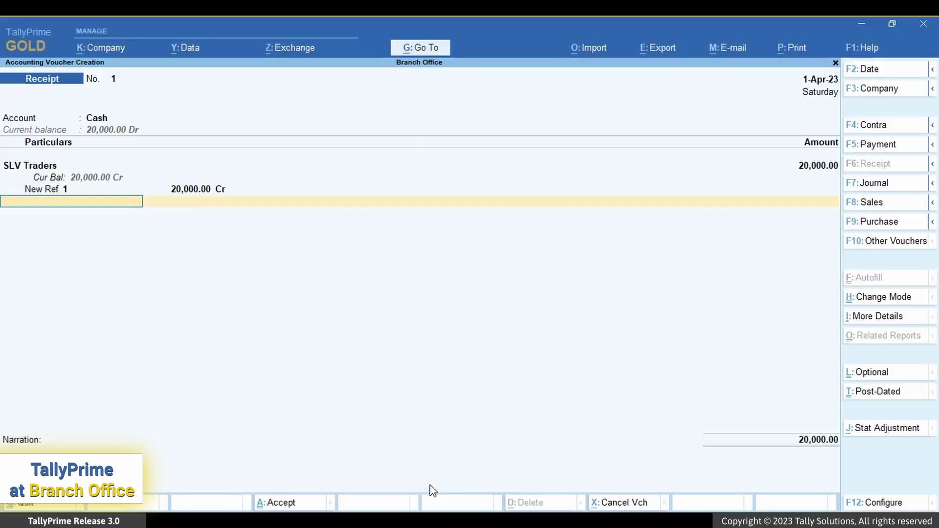
{"action": "key", "text": "Return"}
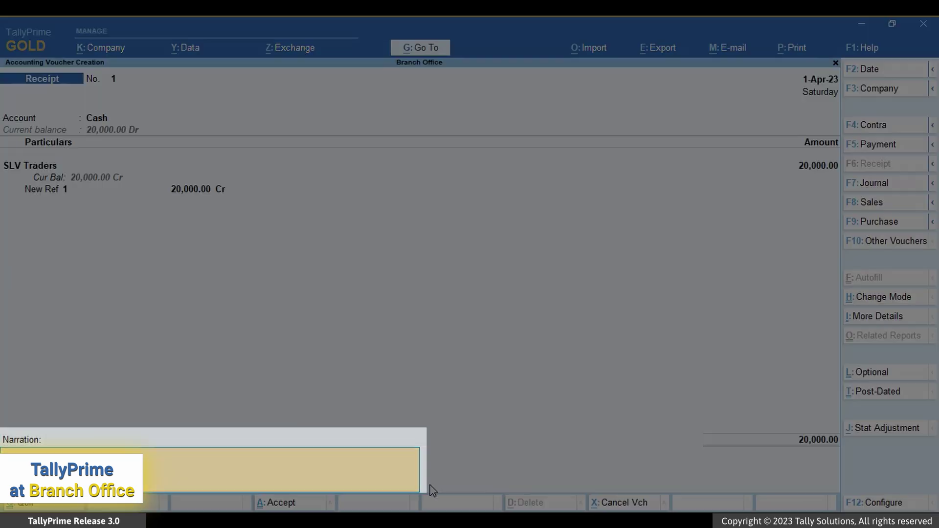
{"action": "key", "text": "Return"}
{"action": "key", "text": "Return"}
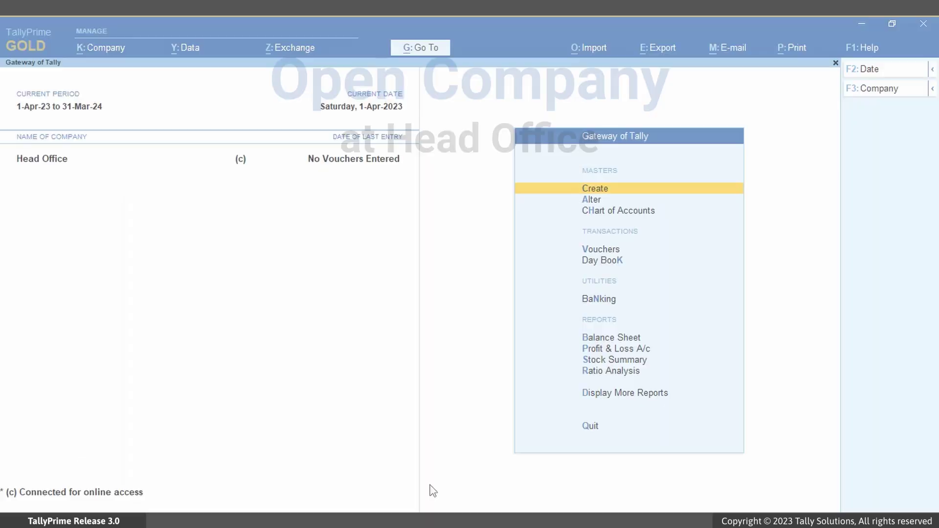
Open the Head Office Day Book showing the synced SLV Traders receipt of 20,000
{"action": "key", "text": "Down"}
{"action": "key", "text": "Down"}
{"action": "key", "text": "Down"}
{"action": "key", "text": "Down"}
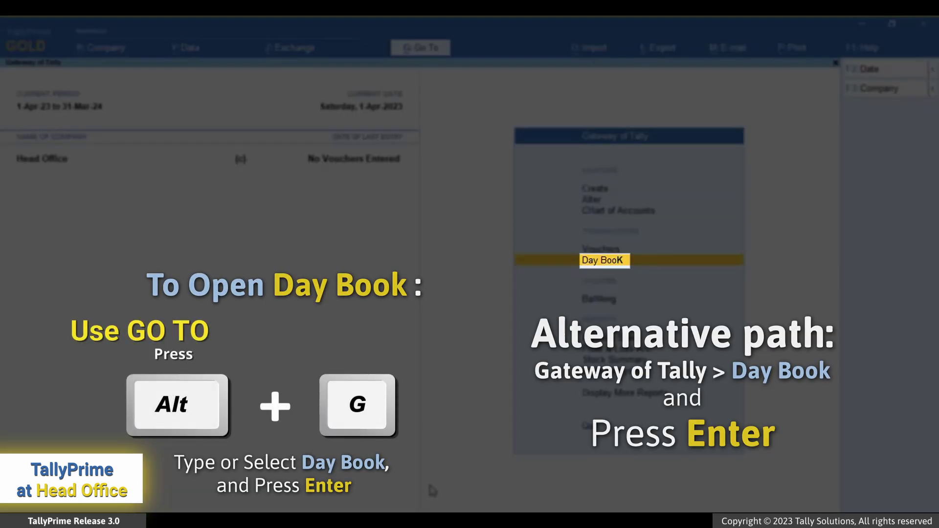
{"action": "key", "text": "Return"}
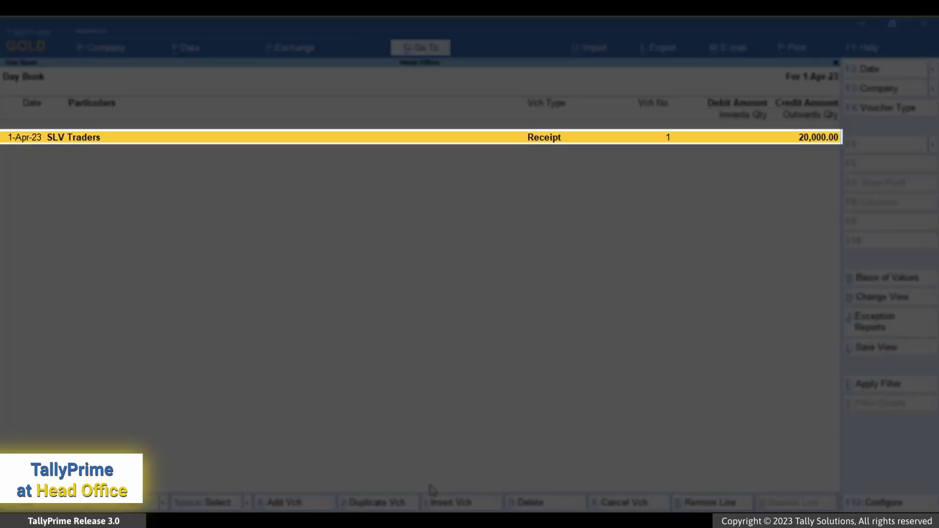